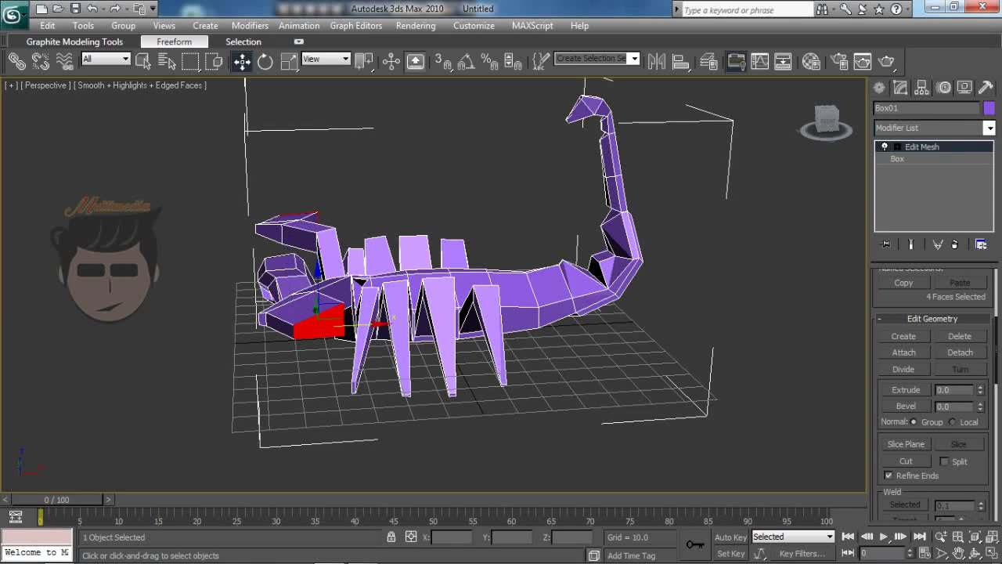
Bevel the extruded claw faces to -1.3 and pull them forward along X into a pointed tip.
mouse_move(980, 406)
left_mouse_down()
mouse_move(980, 423)
mouse_move(980, 403)
left_mouse_up()
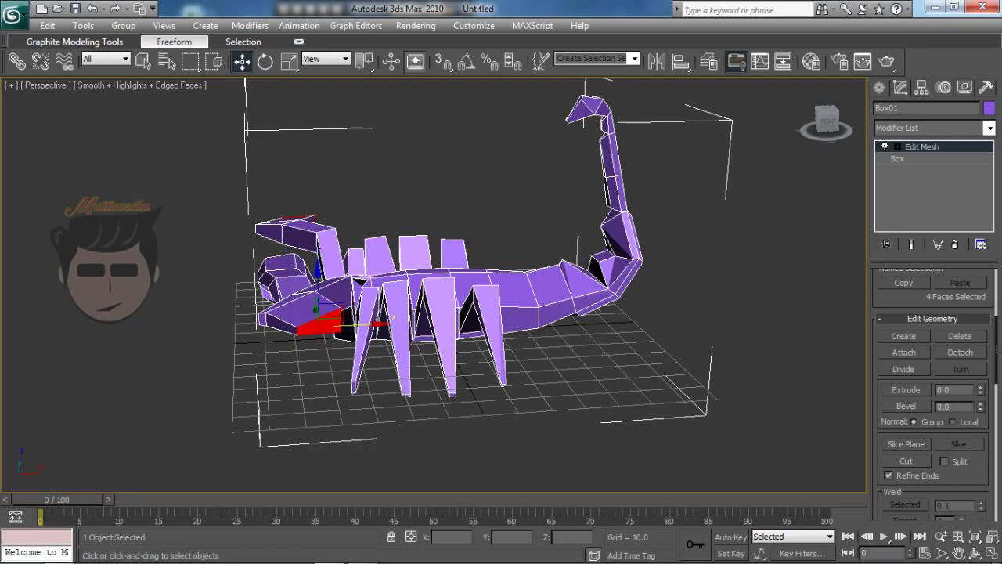
left_click_drag(344, 322, 259, 327)
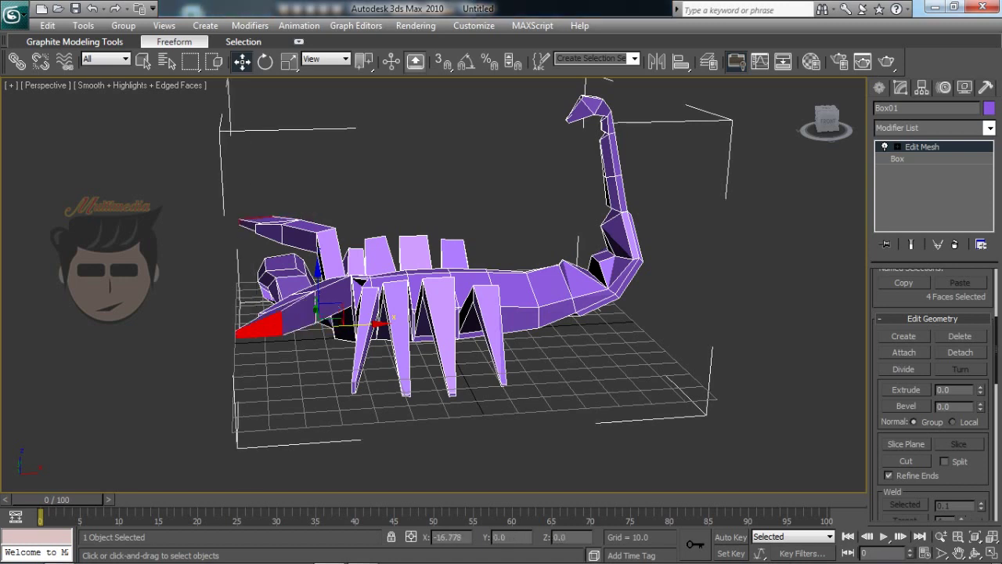
left_click(977, 553)
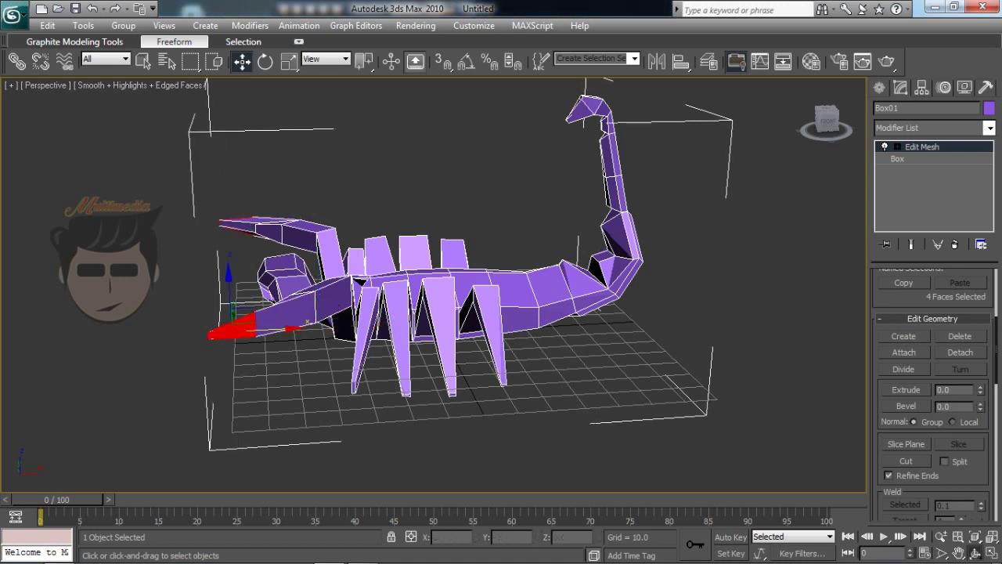
left_click_drag(470, 314, 595, 313)
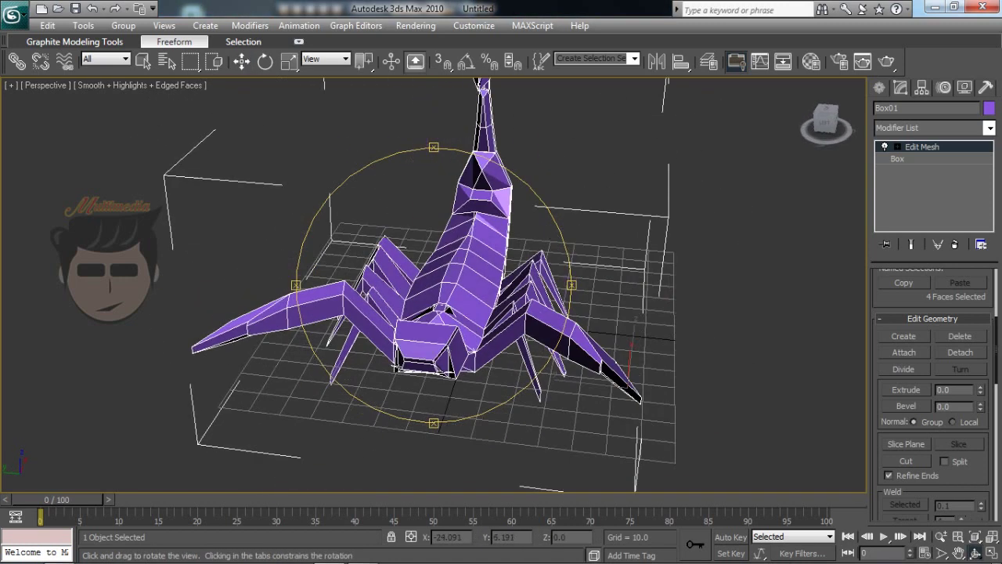
Move the claw-tip and leg-tip faces down and outward.
left_click_drag(595, 313, 705, 313)
left_click_drag(501, 313, 517, 305)
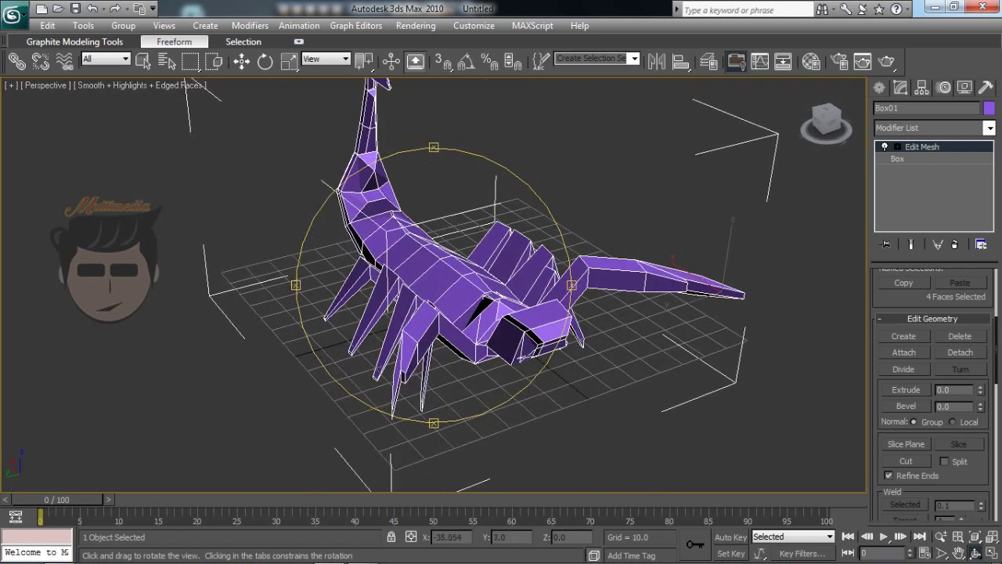
key("w")
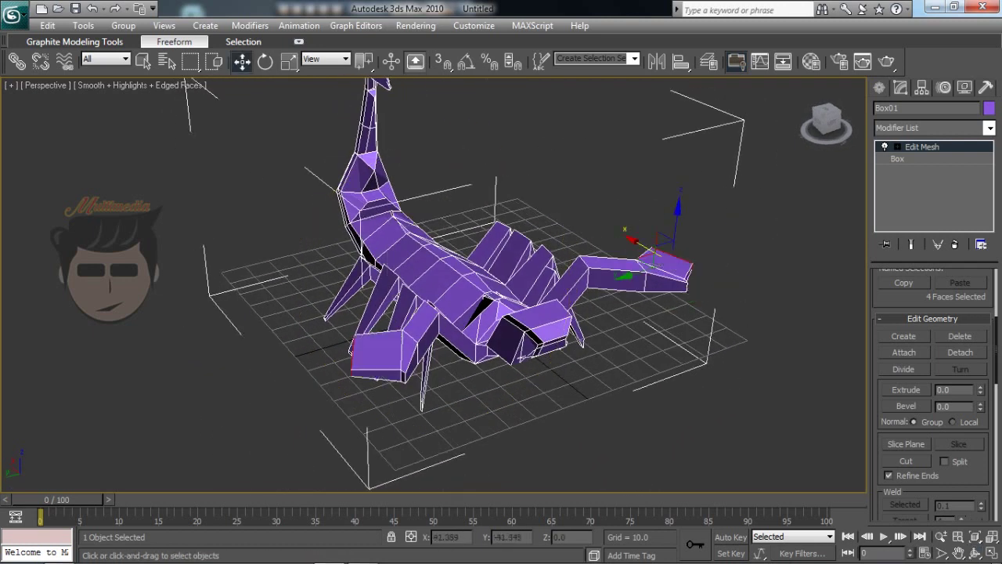
left_click_drag(664, 251, 686, 266)
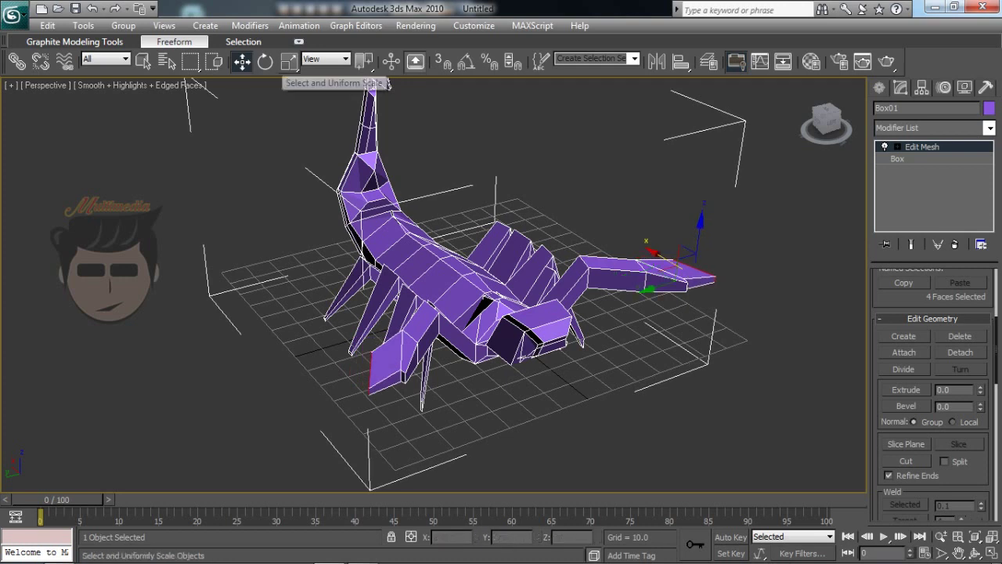
Rotate the tip faces into a new angle, then clear the face selection.
left_click(265, 61)
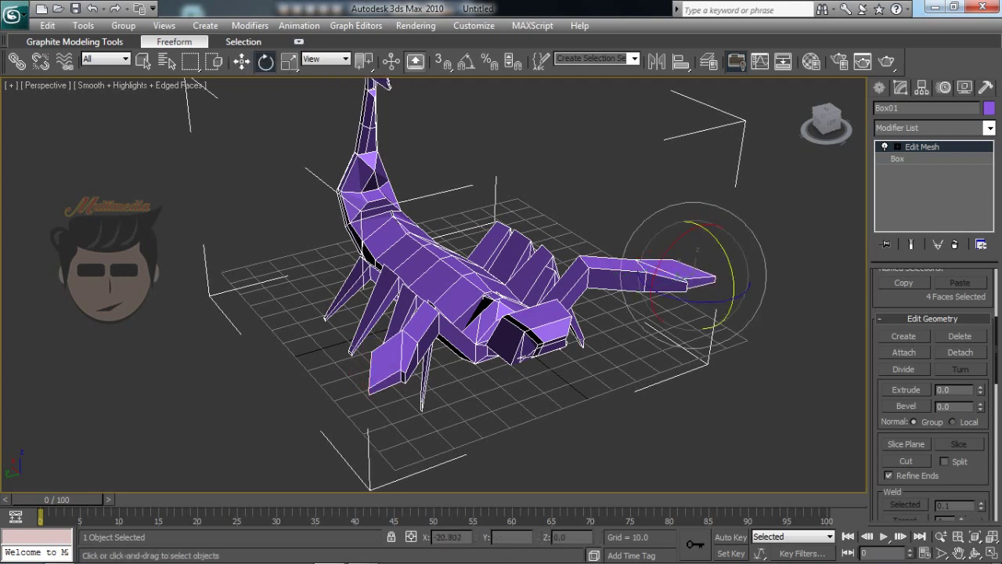
mouse_move(709, 296)
left_mouse_down()
mouse_move(682, 345)
mouse_move(690, 313)
mouse_move(682, 349)
mouse_move(686, 325)
left_mouse_up()
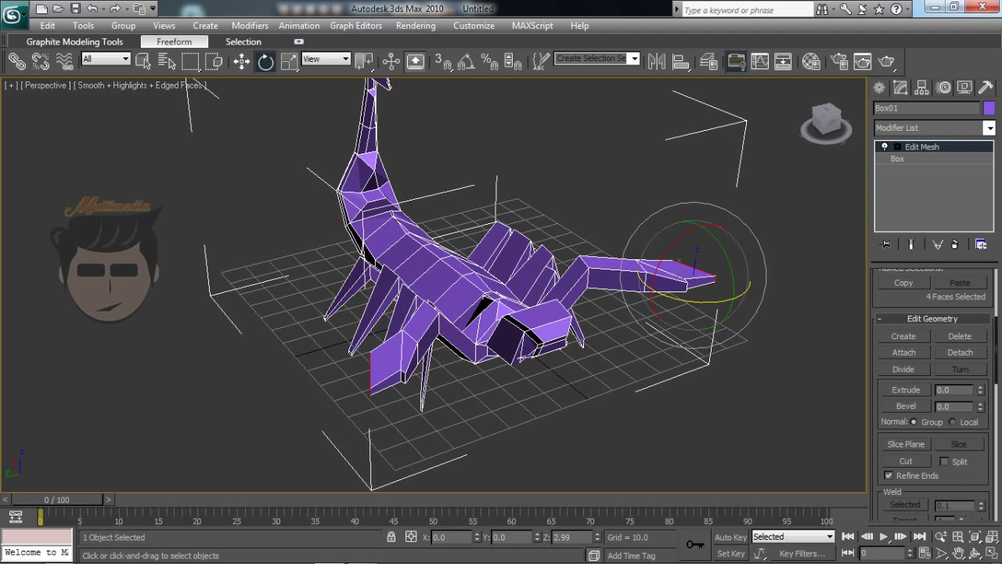
left_click_drag(685, 325, 673, 298)
key("ctrl+d")
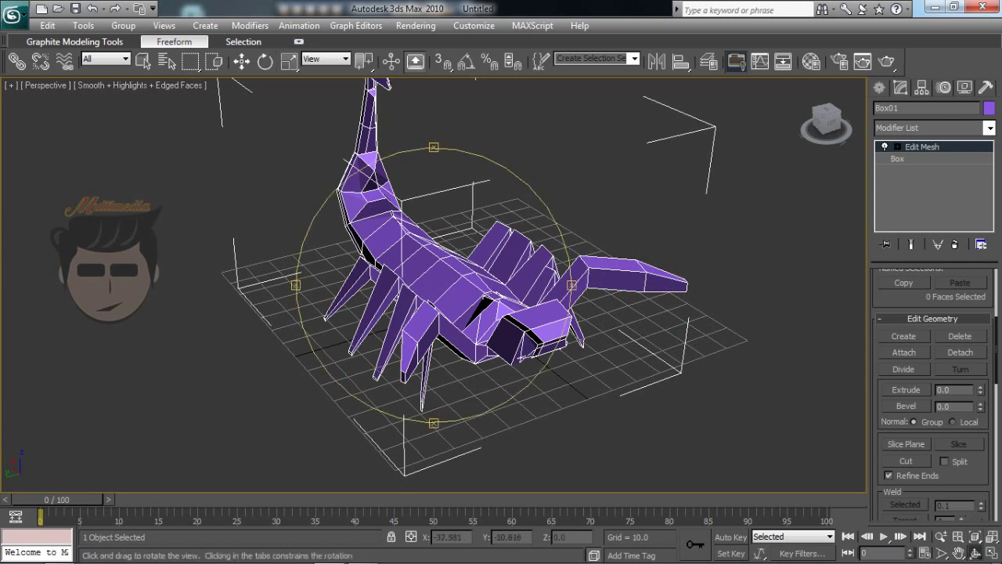
Select the tip faces of one pincer, then add the other pincer's tip faces from the opposite side.
middle_click_drag(485, 258, 470, 227, "alt")
key("w")
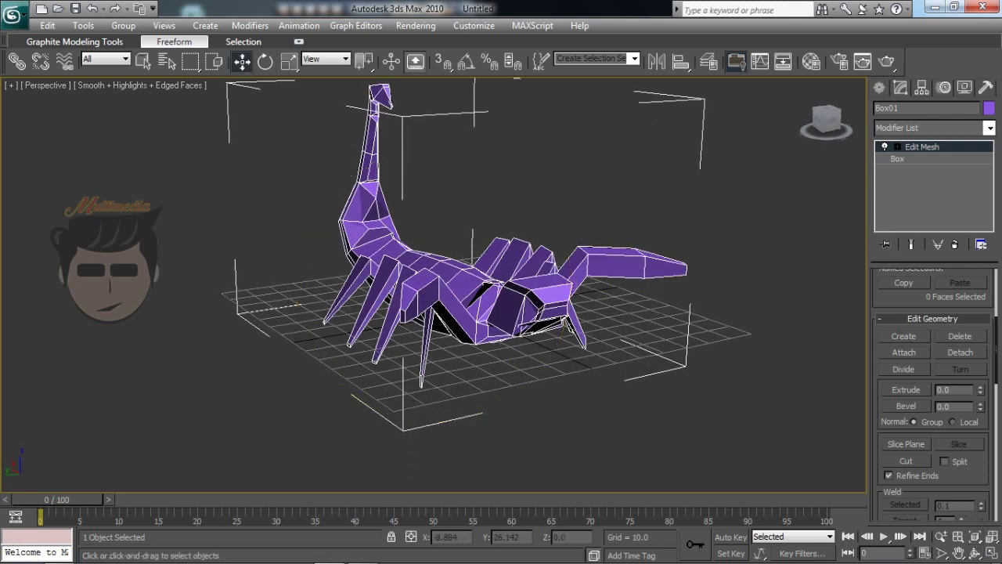
left_click(396, 302)
left_click(975, 553)
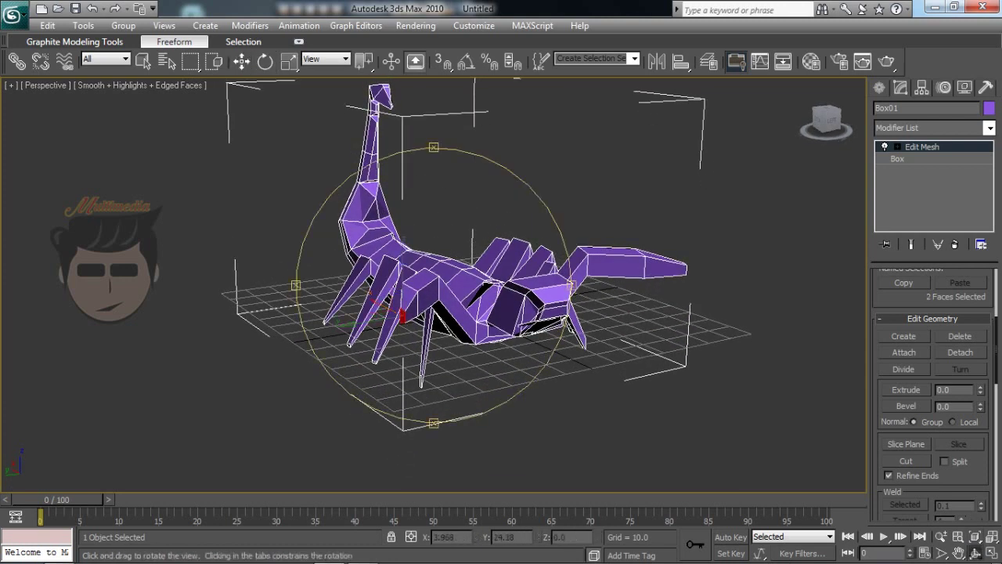
left_click_drag(353, 282, 587, 282)
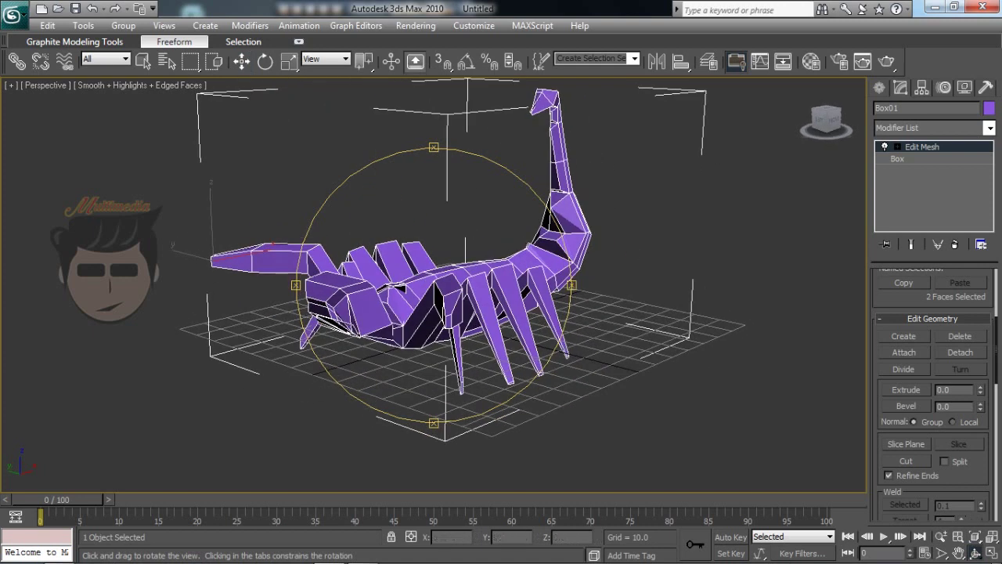
key("w")
left_click(449, 317)
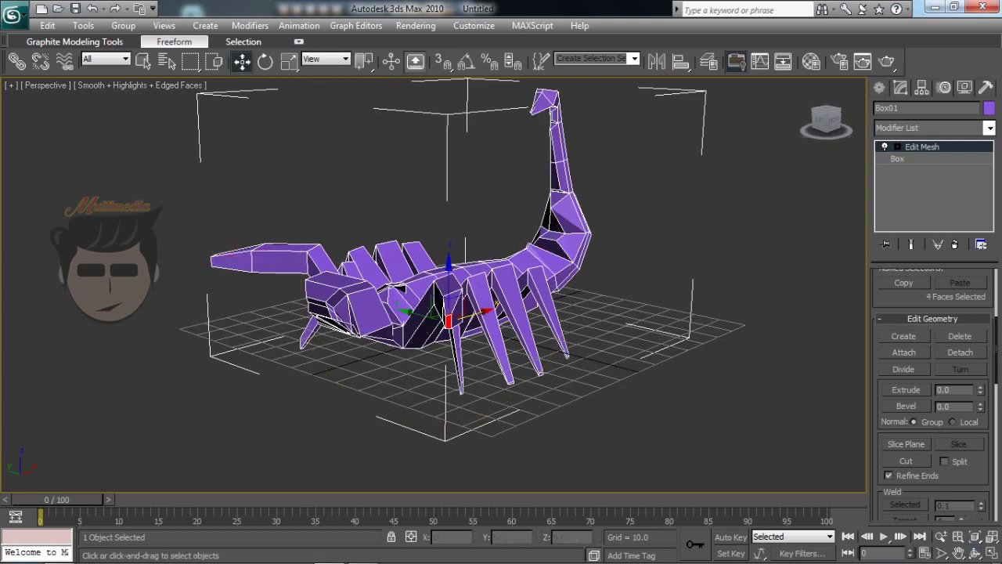
scroll(932, 392, "down", 1)
scroll(932, 391, "up", 2)
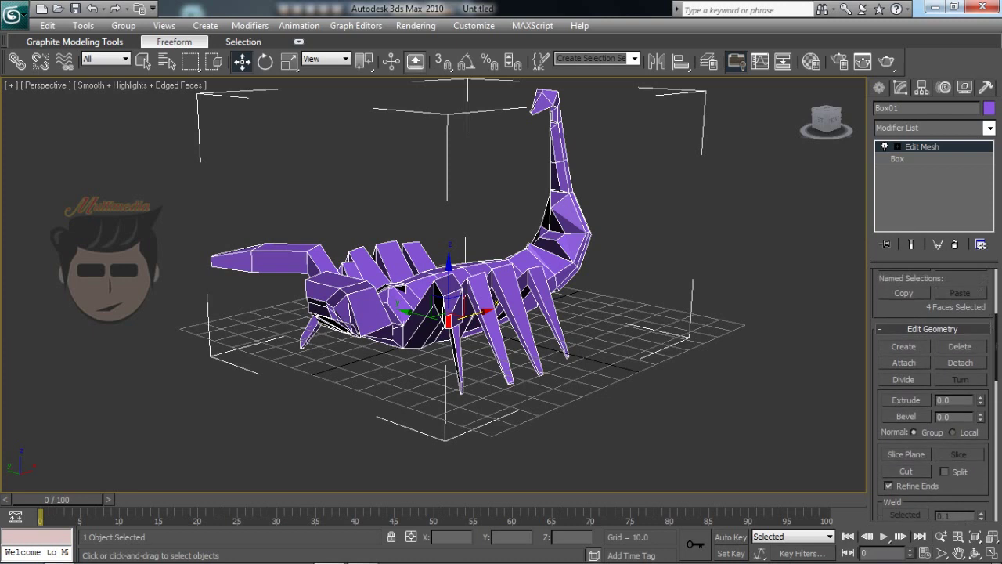
Extrude the pincer-tip faces about 9.8 and bevel them -1.1 to taper them to a point.
left_click_drag(448, 317, 470, 321)
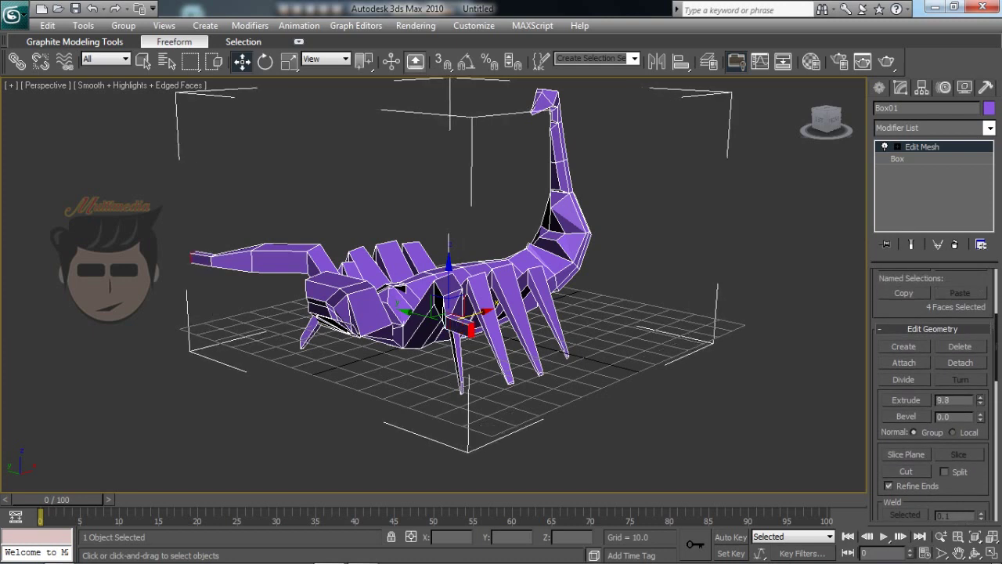
left_click_drag(980, 416, 980, 426)
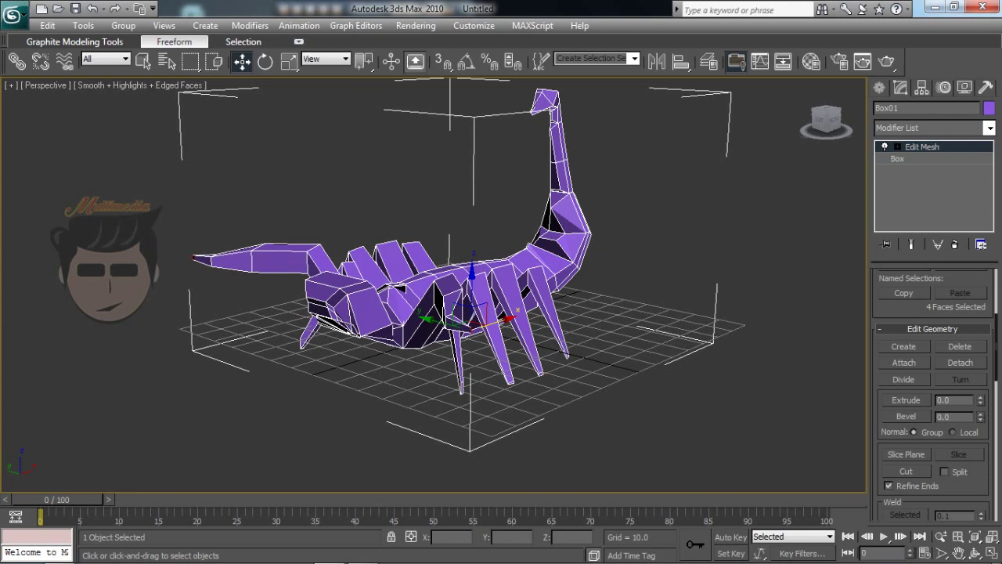
key("e")
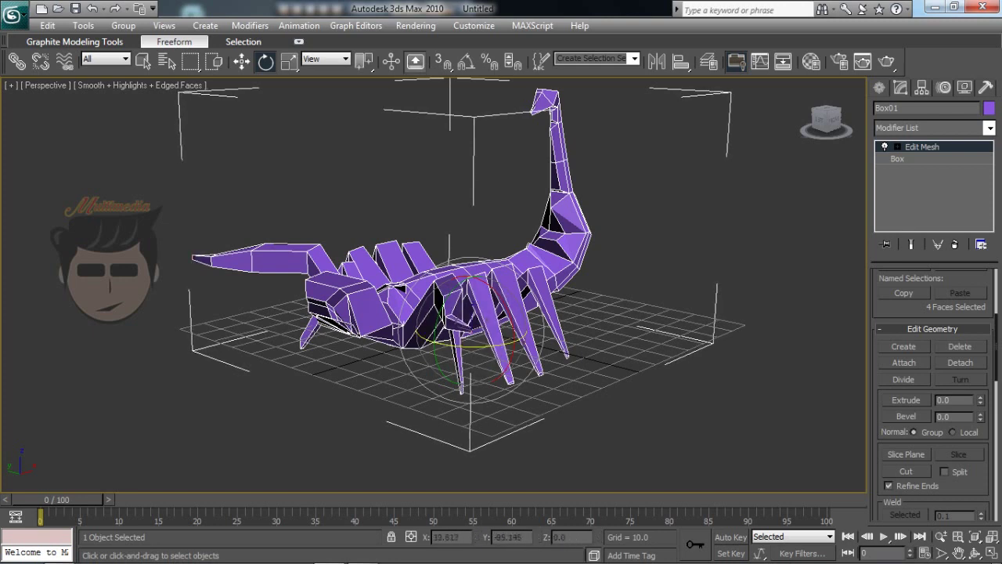
left_click(975, 553)
mouse_move(470, 344)
left_mouse_down()
mouse_move(423, 290)
mouse_move(486, 291)
left_mouse_up()
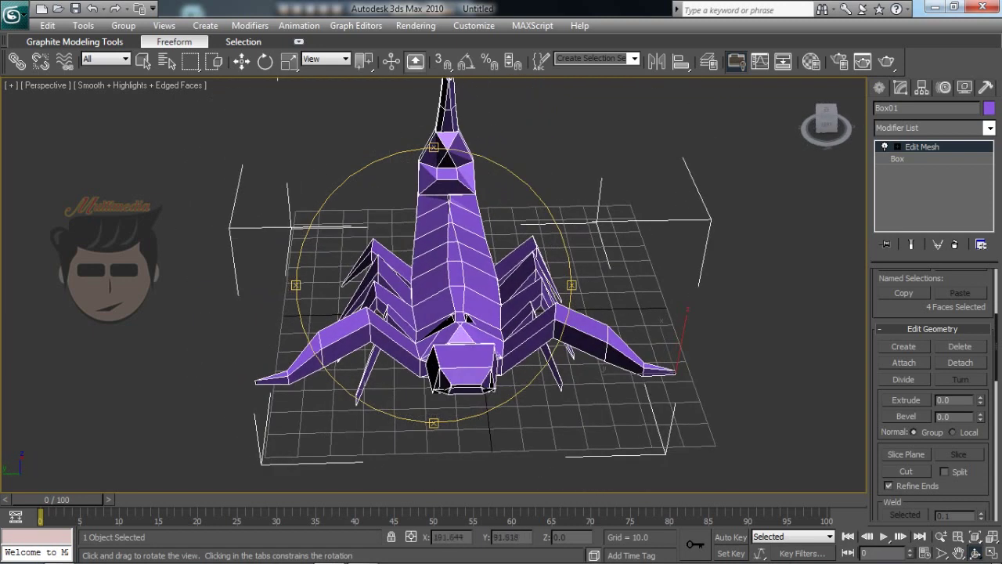
Rotate and raise both claw tips, bevel them -0.5 into narrow points, then deselect.
key("e")
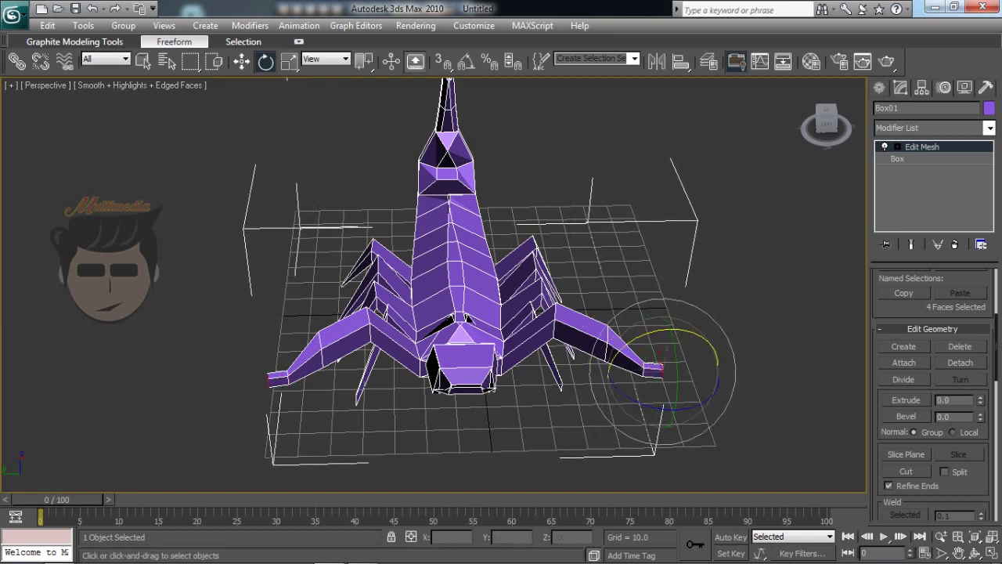
key("w")
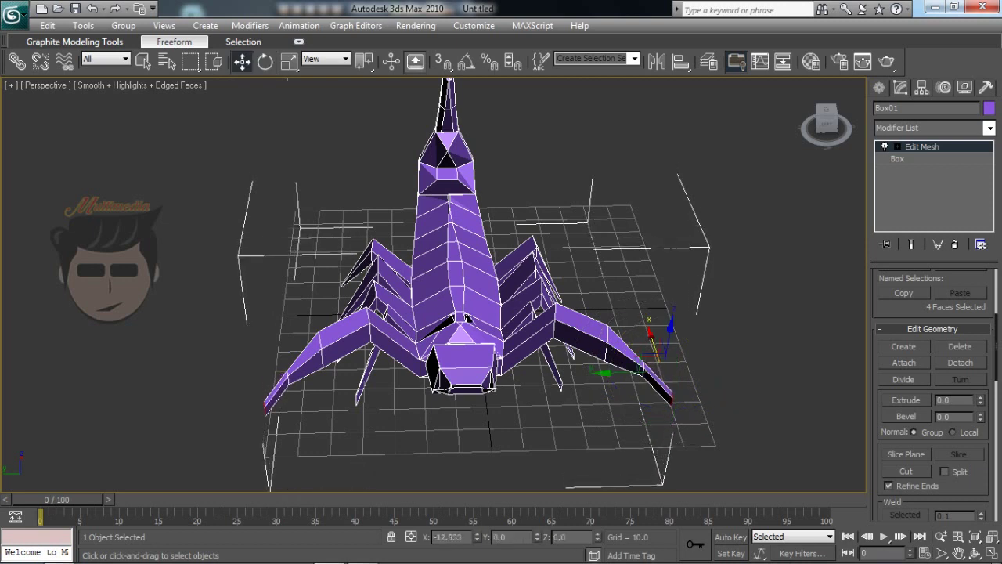
key("r")
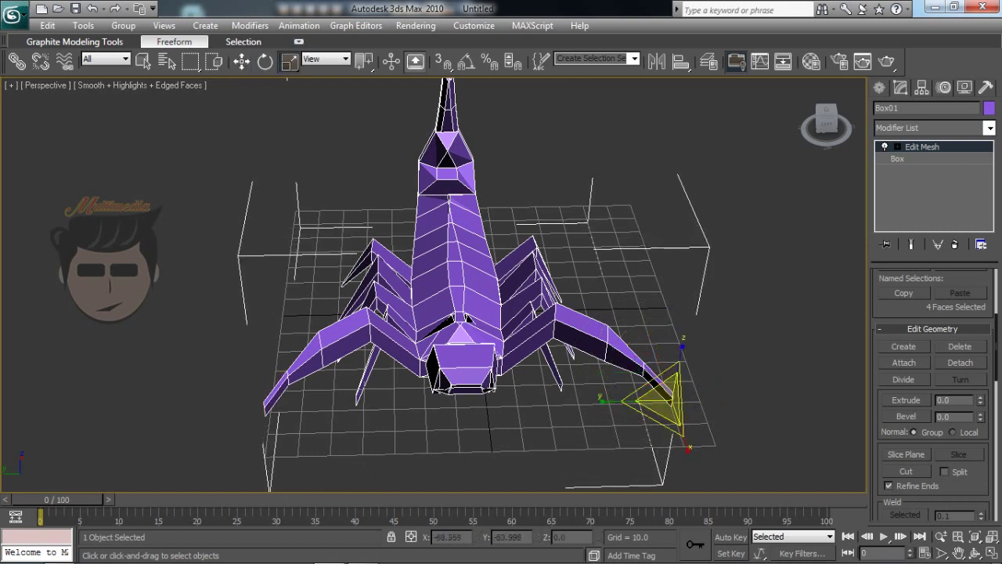
key("e")
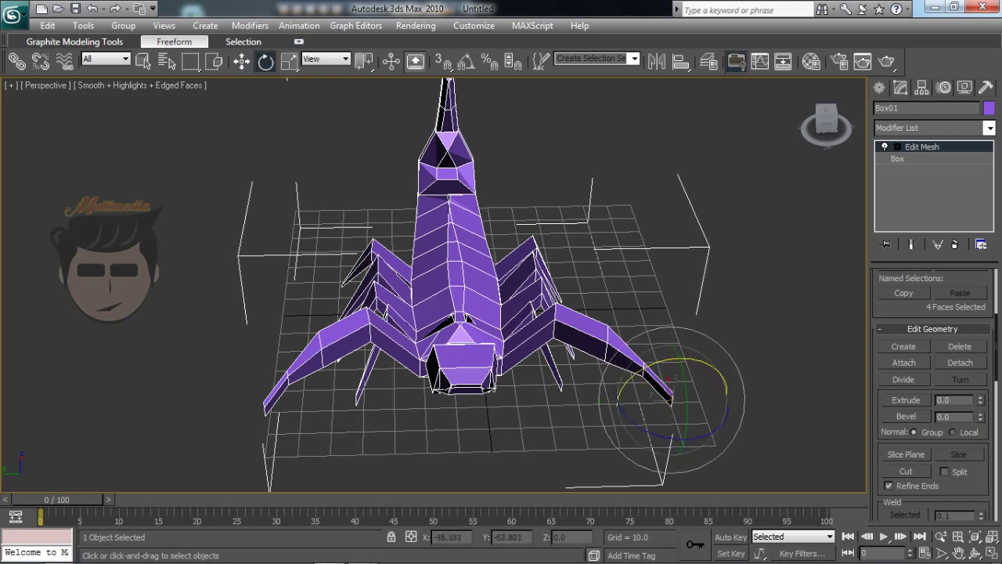
left_click_drag(675, 436, 713, 427)
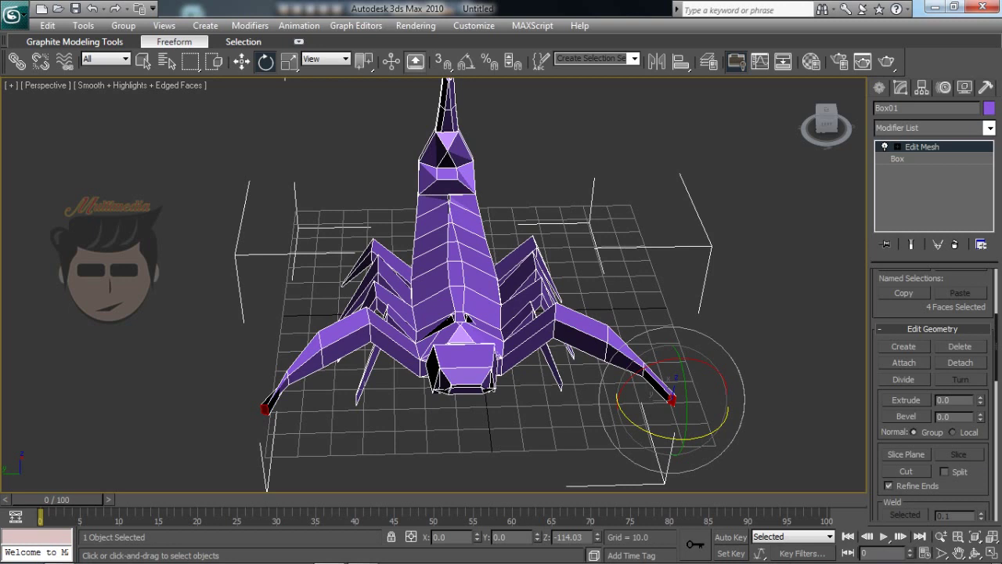
key("w")
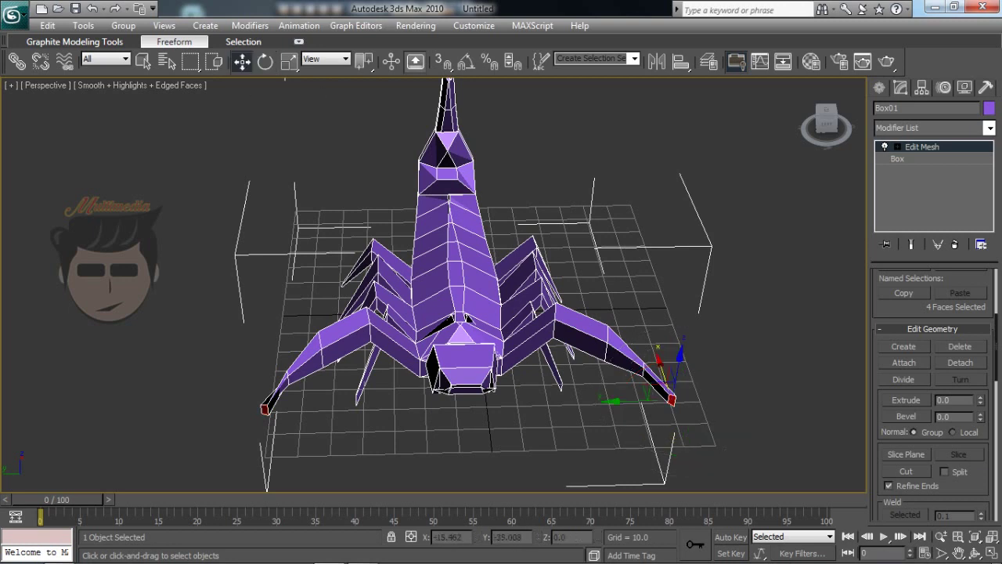
mouse_move(662, 362)
left_mouse_down()
mouse_move(654, 337)
mouse_move(656, 368)
left_mouse_up()
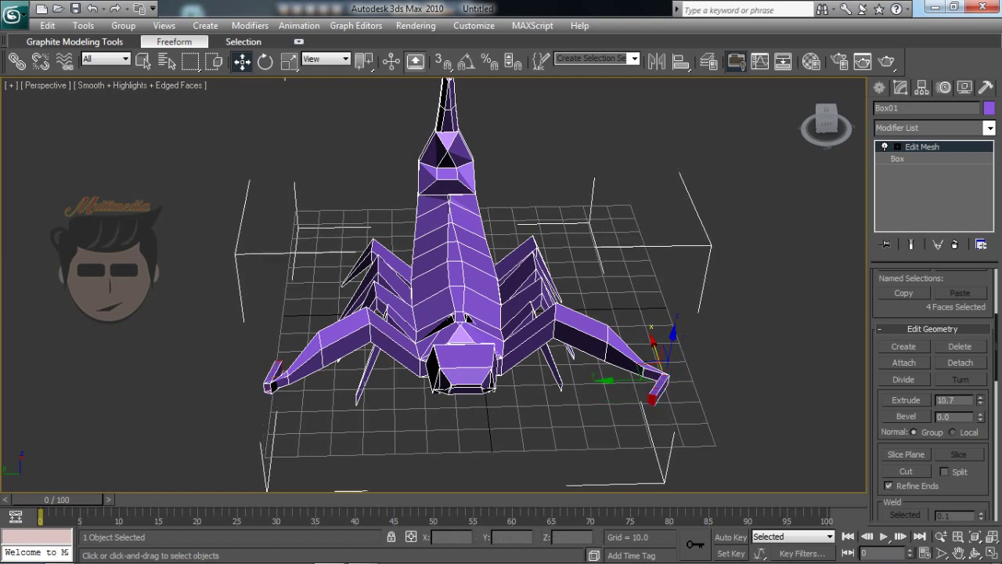
left_click_drag(980, 416, 980, 421)
key("ctrl+d")
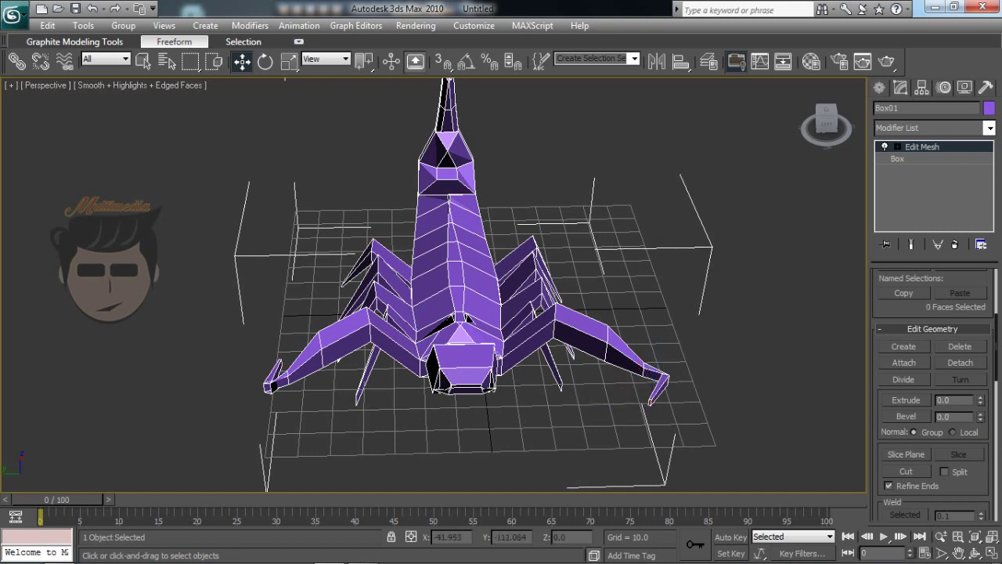
Select the right claw's inner faces, move them toward the tip and extrude them to 10.2.
left_click(622, 358)
left_click_drag(615, 356, 643, 370)
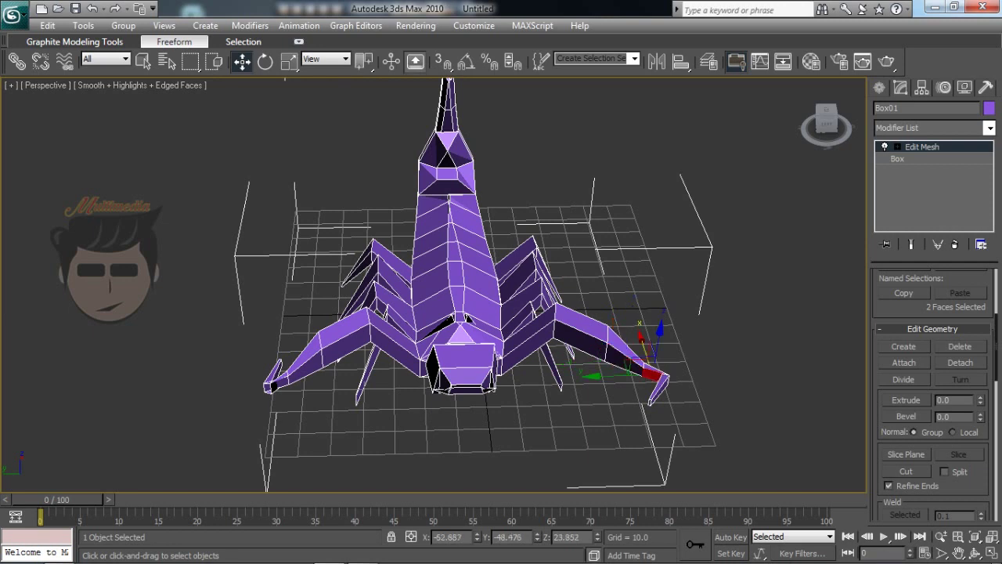
mouse_move(980, 400)
left_mouse_down()
mouse_move(980, 382)
mouse_move(980, 427)
mouse_move(980, 409)
left_mouse_up()
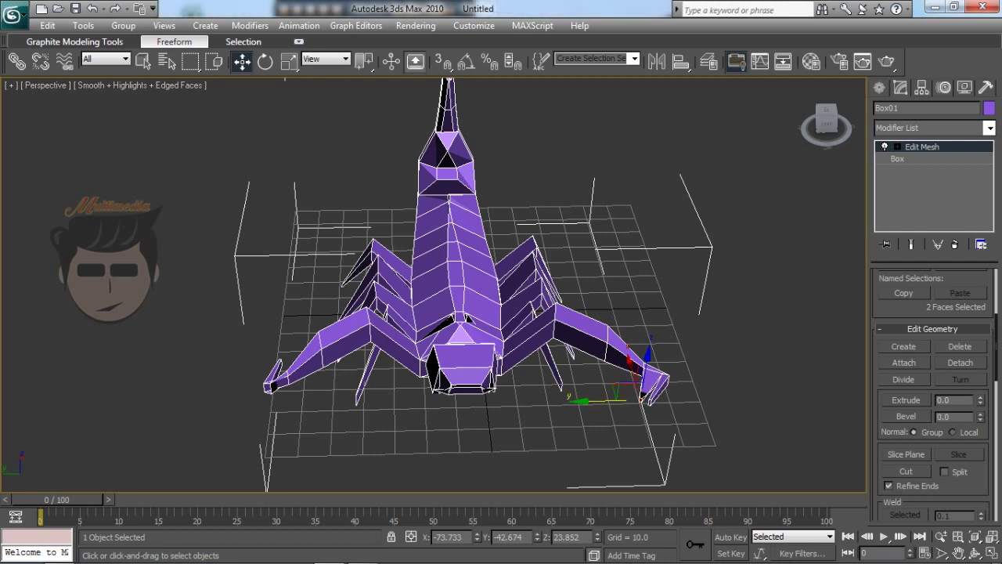
Shift and rotate the extruded faces to bend the new prong into an open pincer.
left_click_drag(641, 399, 630, 397)
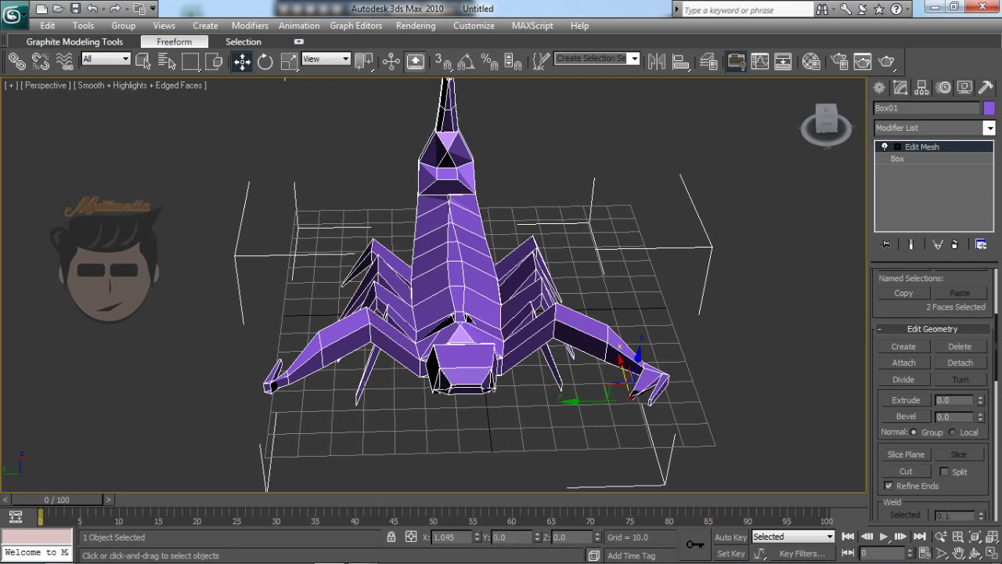
key("e")
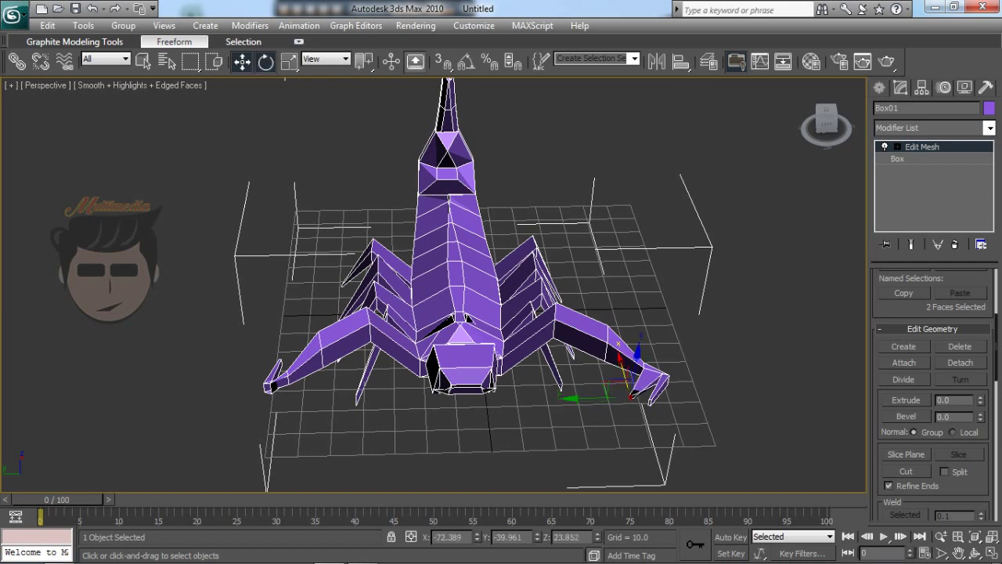
left_click_drag(631, 396, 631, 396)
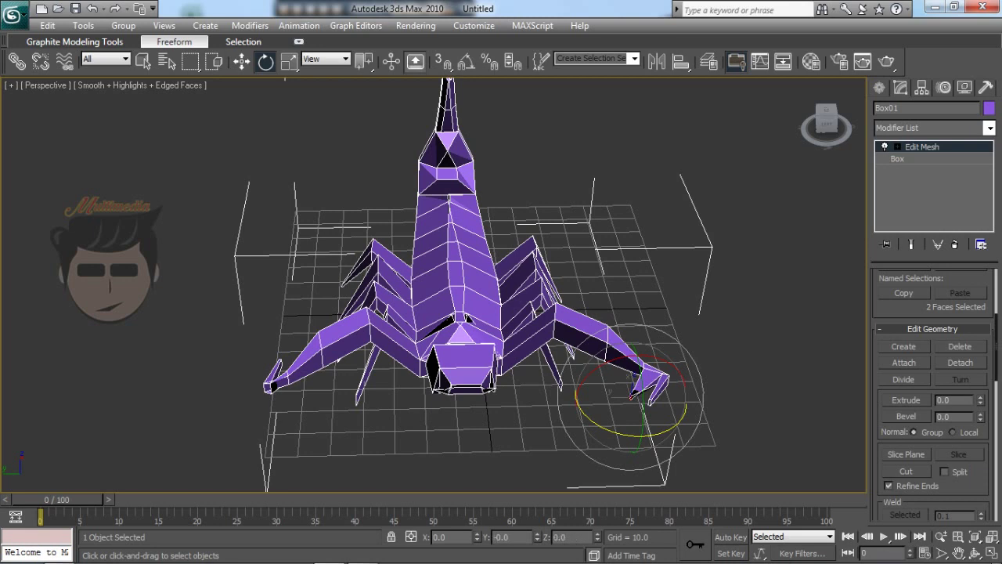
key("w")
left_click(752, 438)
left_click(975, 552)
left_click_drag(548, 235, 541, 266)
Select faces at the left claw tip from a top view, then clear that selection.
mouse_move(638, 342)
left_mouse_down()
mouse_move(697, 382)
mouse_move(673, 297)
left_mouse_up()
key("w")
key("Escape")
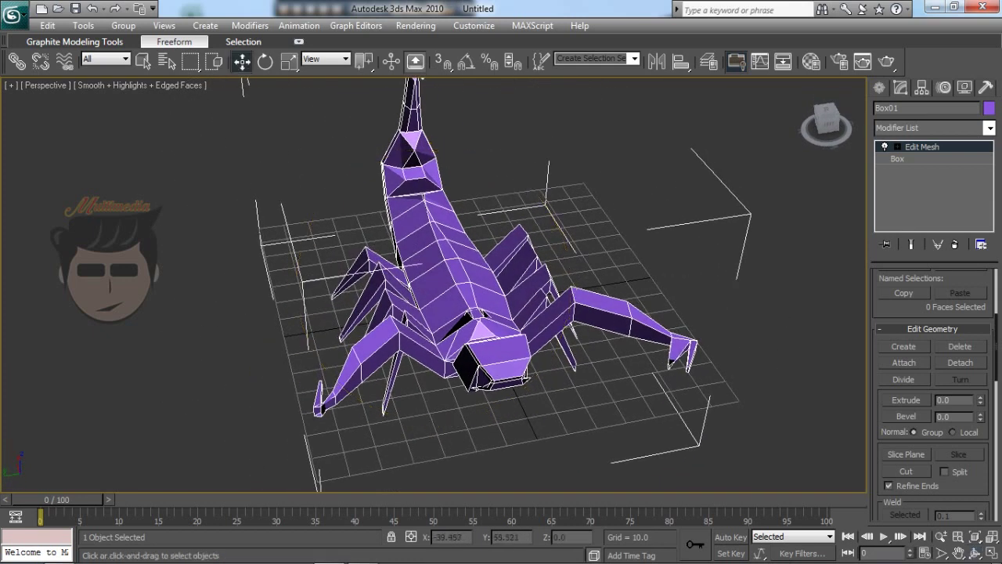
left_click(318, 402)
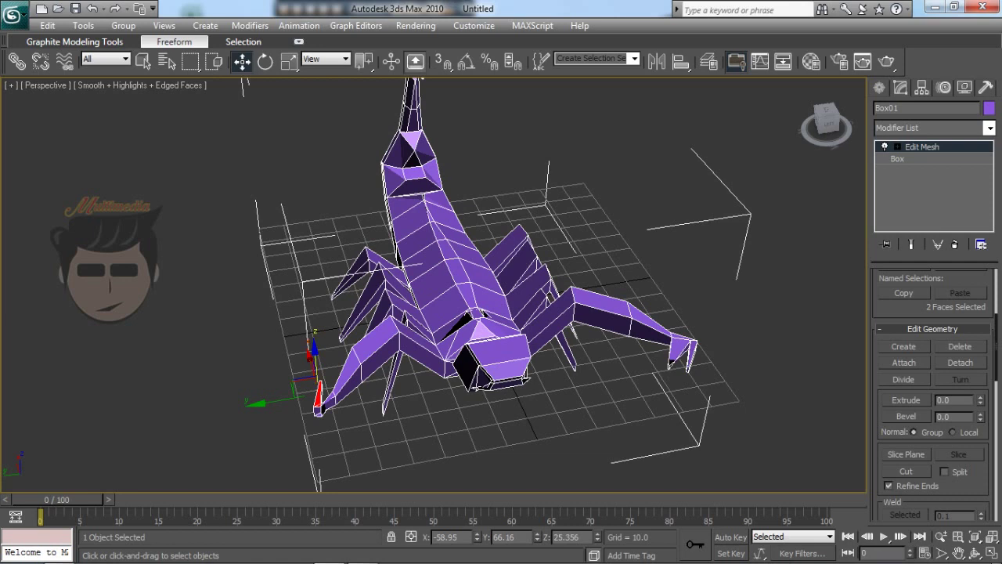
left_click(976, 553)
mouse_move(439, 376)
left_mouse_down()
mouse_move(595, 368)
mouse_move(501, 376)
left_mouse_up()
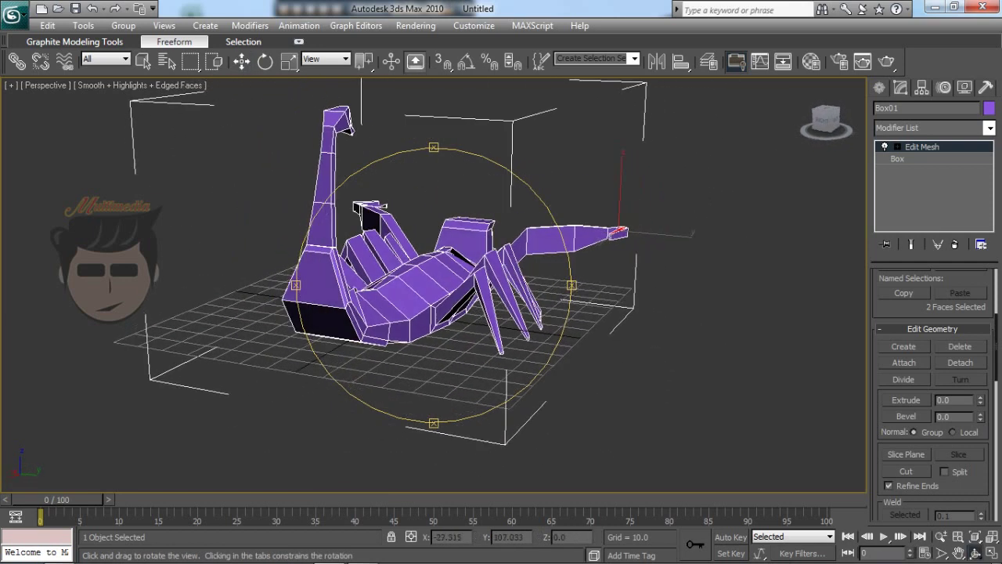
left_click(241, 61)
key("ctrl+d")
Select the two left claw-tip faces and pull them outward along the Y axis.
left_click(596, 226)
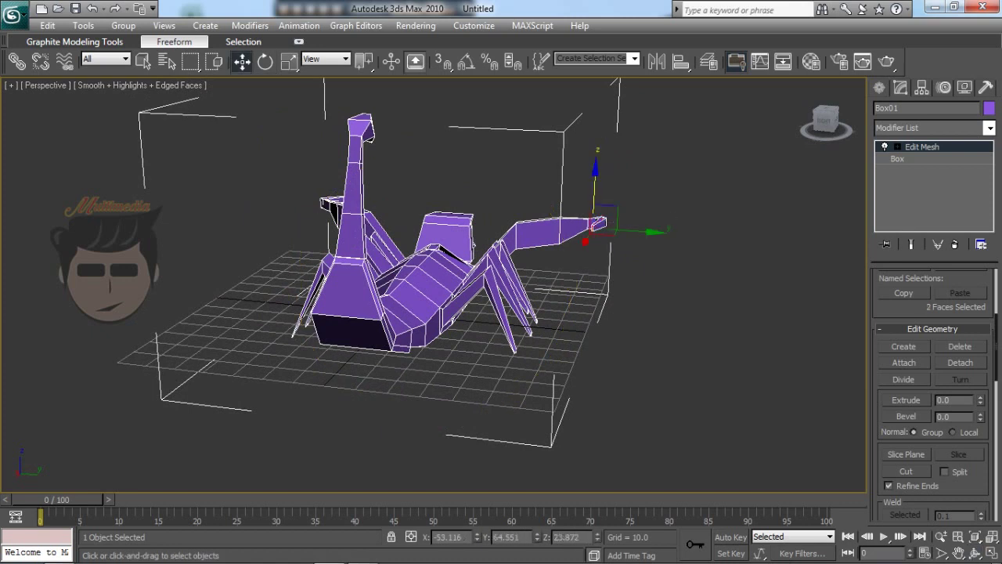
left_click(975, 553)
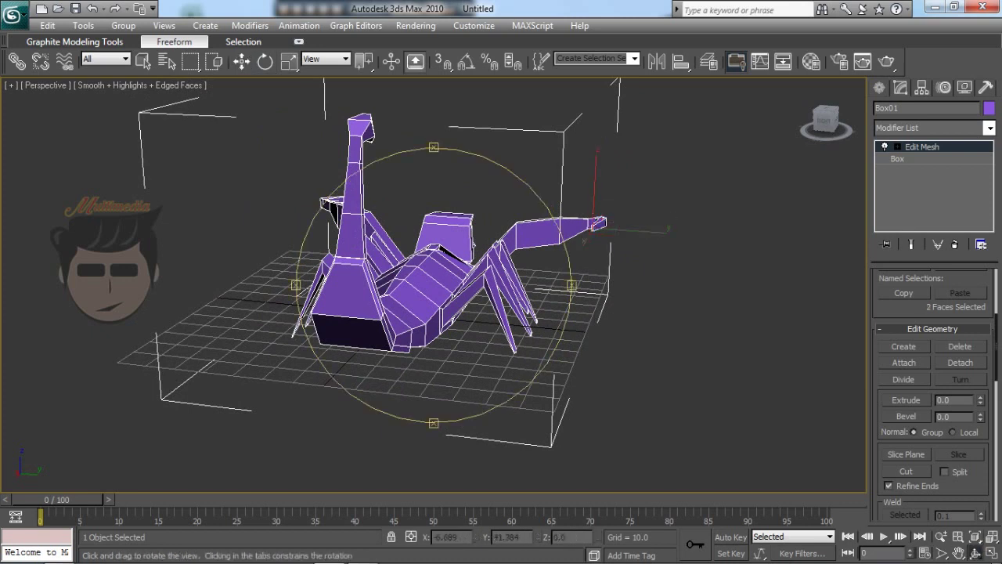
left_click_drag(438, 298, 596, 313)
key("w")
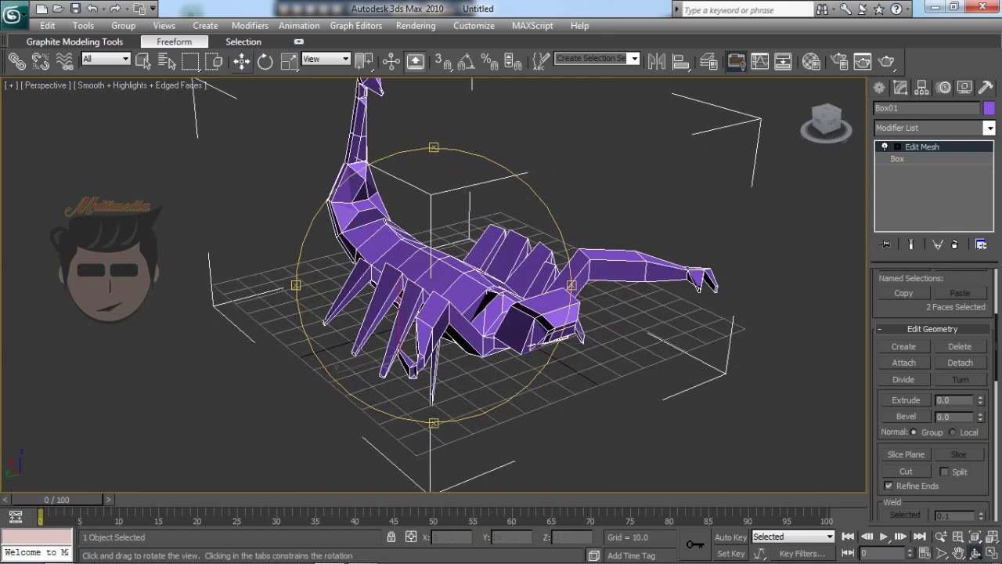
mouse_move(356, 362)
left_mouse_down()
mouse_move(278, 384)
mouse_move(414, 461)
mouse_move(432, 388)
left_mouse_up()
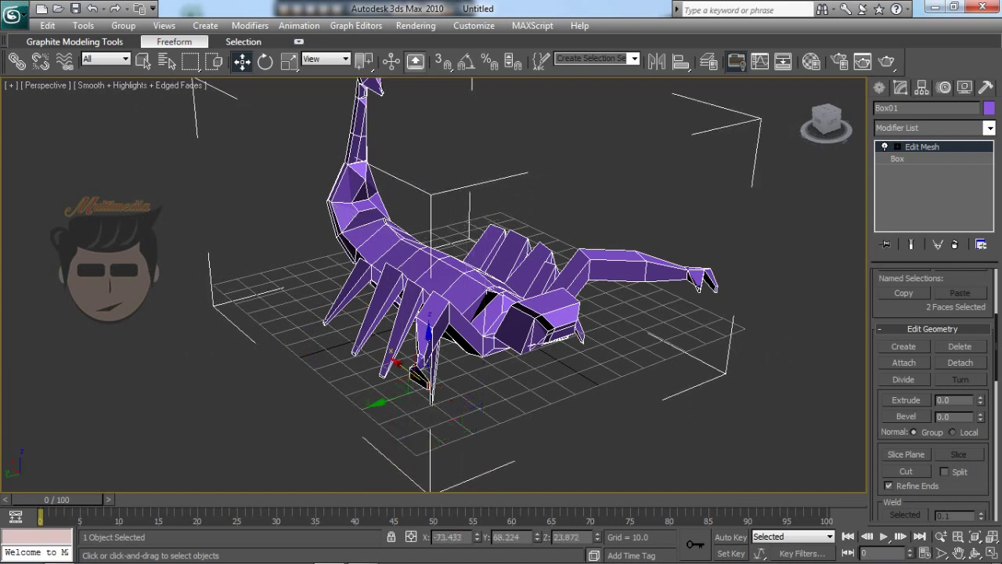
Nudge the selected left claw-tip faces slightly from a front view, then deselect them.
left_click(975, 553)
mouse_move(501, 313)
left_mouse_down()
mouse_move(423, 305)
mouse_move(383, 384)
left_mouse_up()
left_click(242, 61)
left_click_drag(339, 458, 343, 462)
key("ctrl+d")
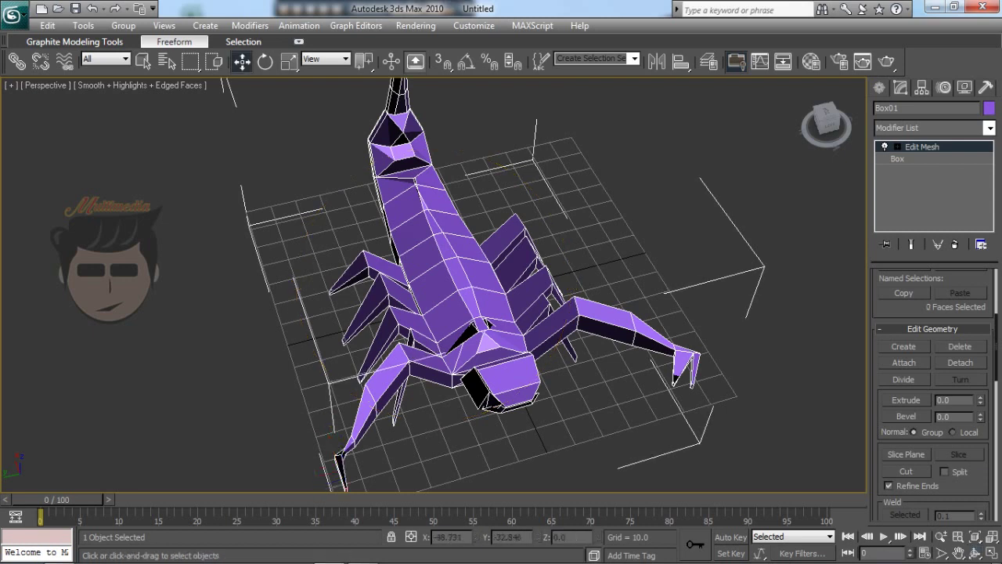
Reselect the two faces at the left claw tip from a low front view.
middle_click_drag(439, 314, 368, 329, "alt")
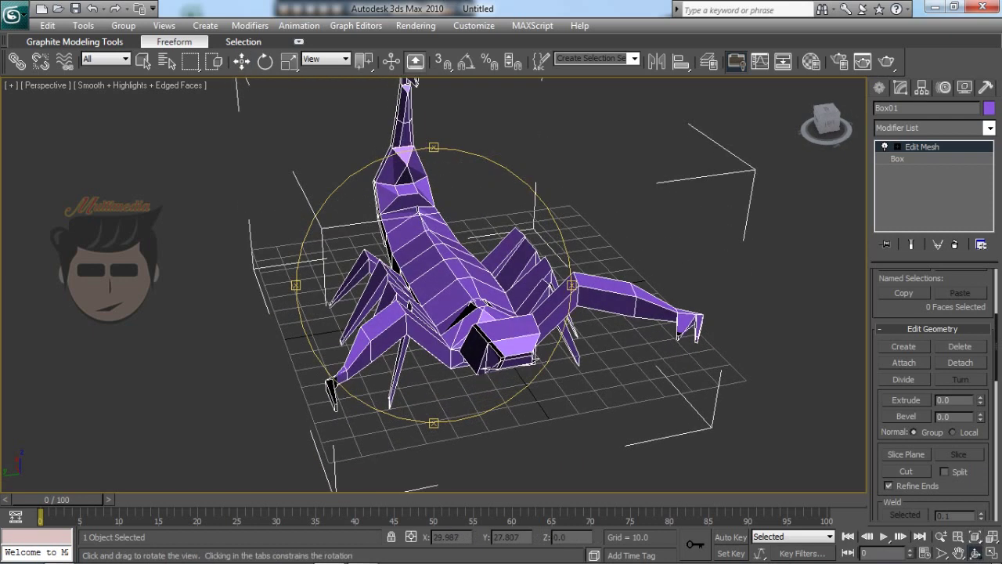
key("Escape")
left_click(258, 322)
Nudge the left claw-tip faces and extrude them 8.3 to lengthen the pincer.
left_click_drag(271, 302, 267, 302)
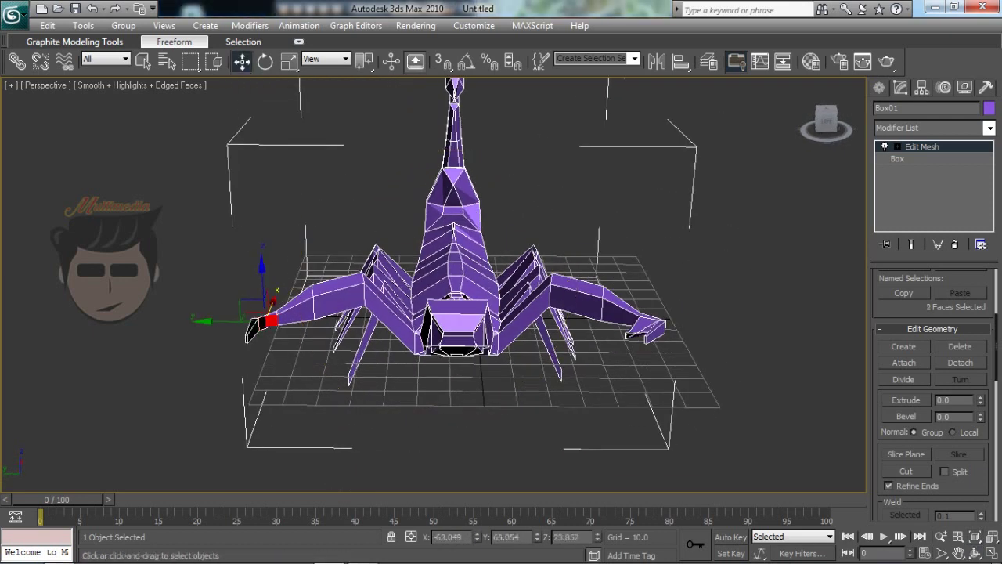
scroll(932, 391, "down", 1)
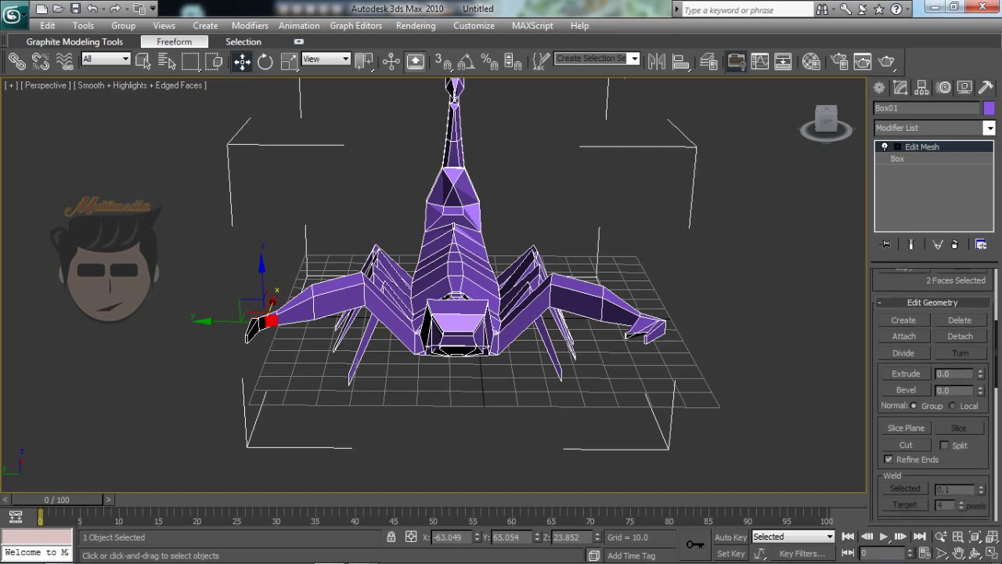
scroll(932, 391, "down", 1)
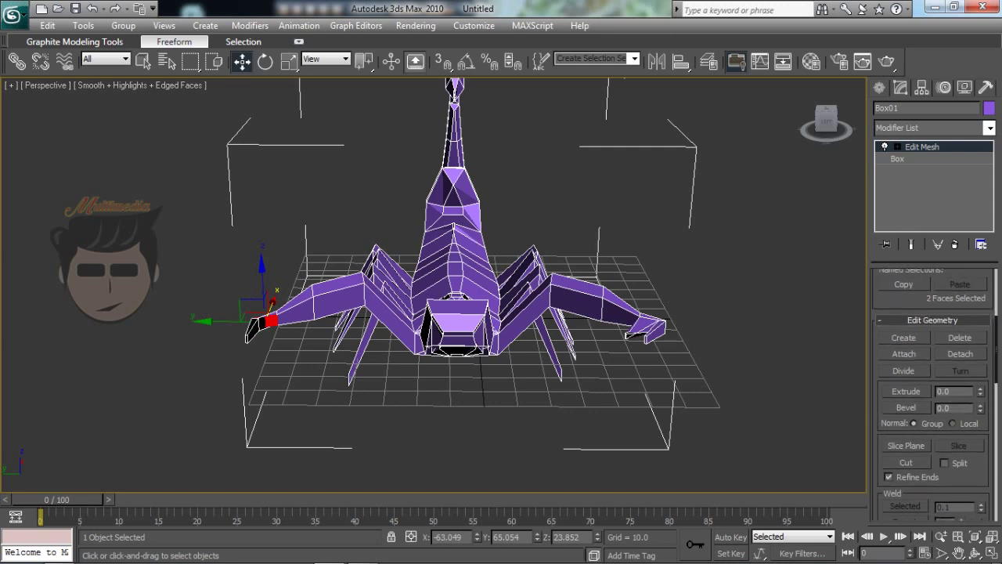
mouse_move(980, 391)
left_mouse_down()
mouse_move(980, 368)
mouse_move(979, 410)
left_mouse_up()
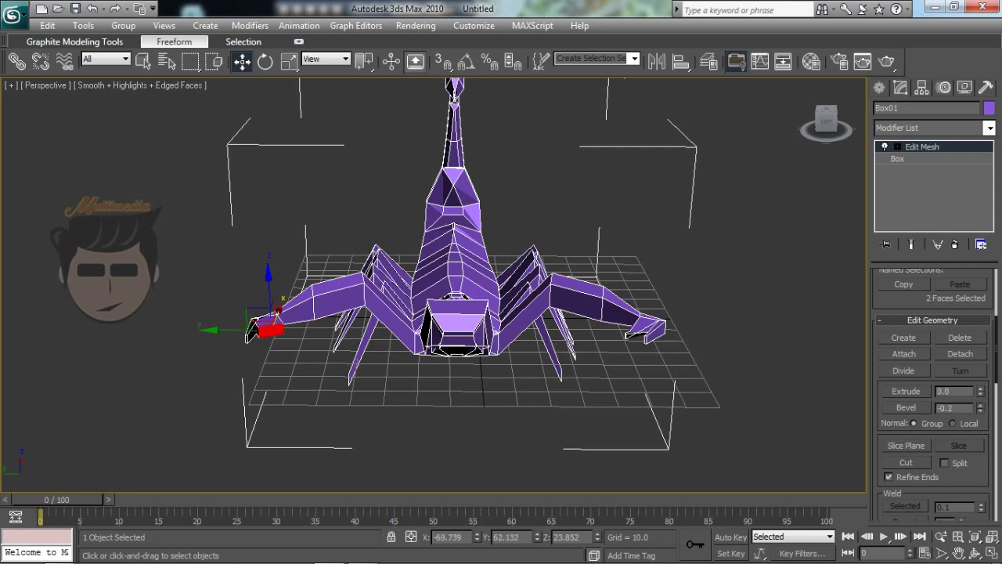
Flatten the new claw tip by scaling it on Z, then nudge it slightly outward.
left_click(289, 62)
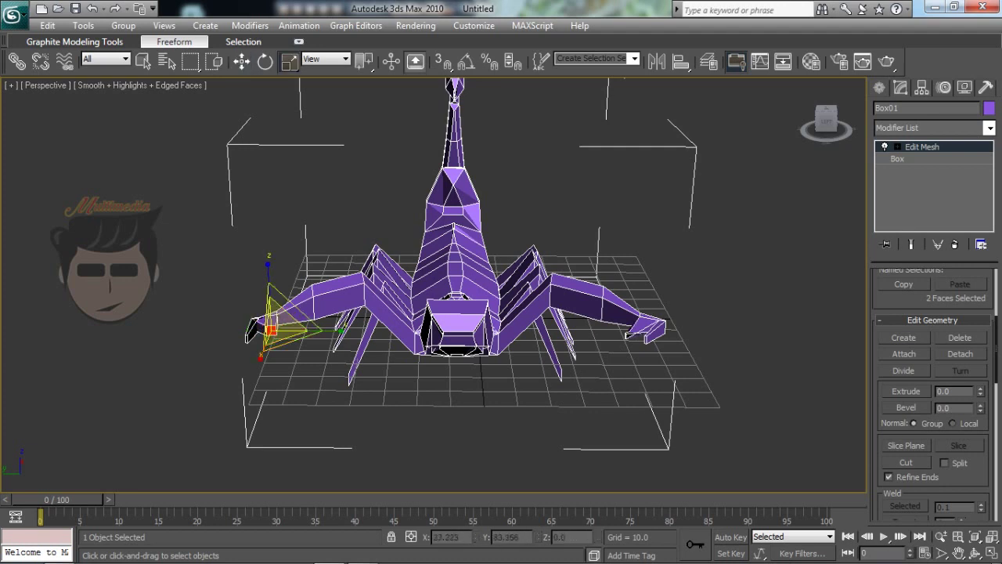
left_click_drag(270, 313, 271, 321)
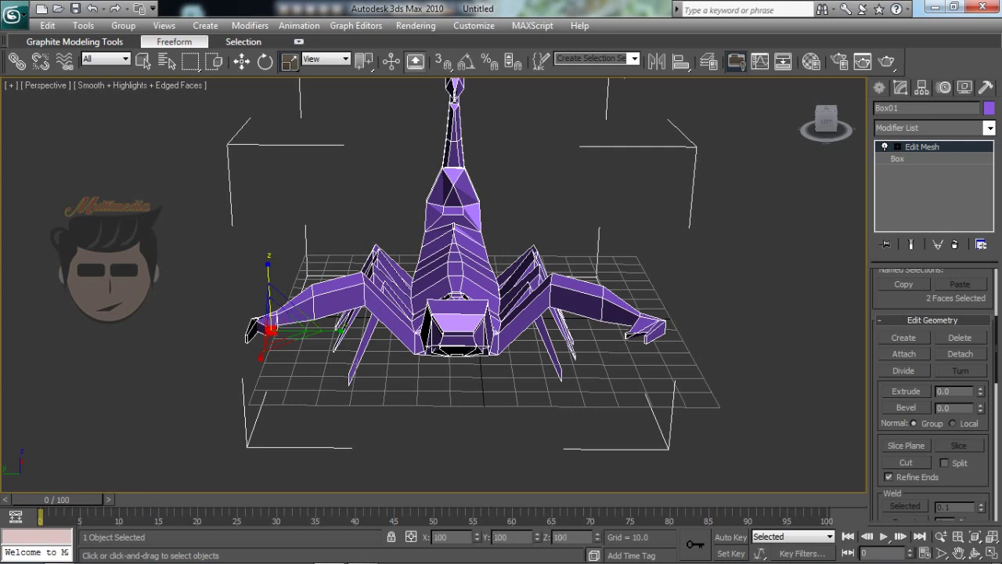
key("w")
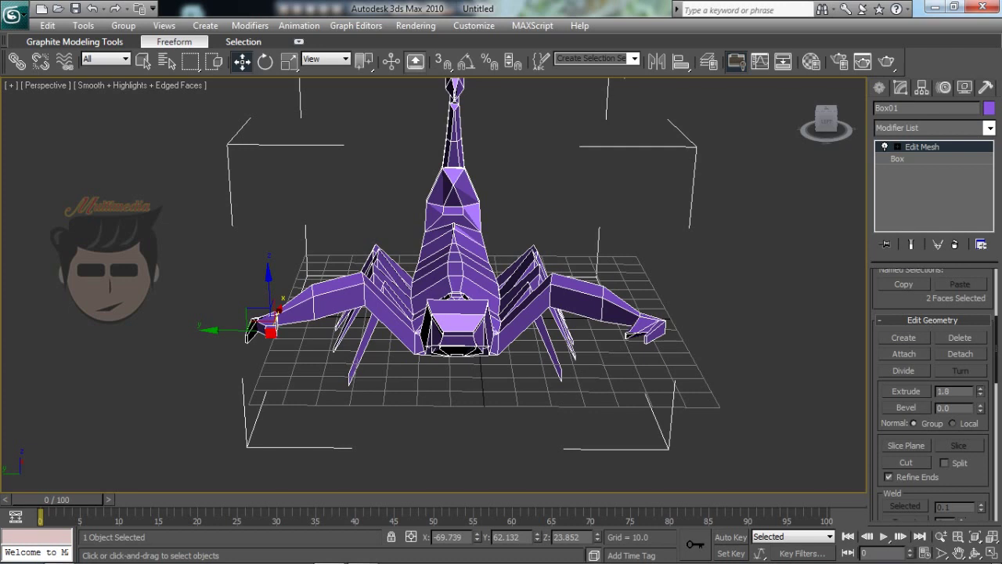
left_click_drag(274, 311, 272, 317)
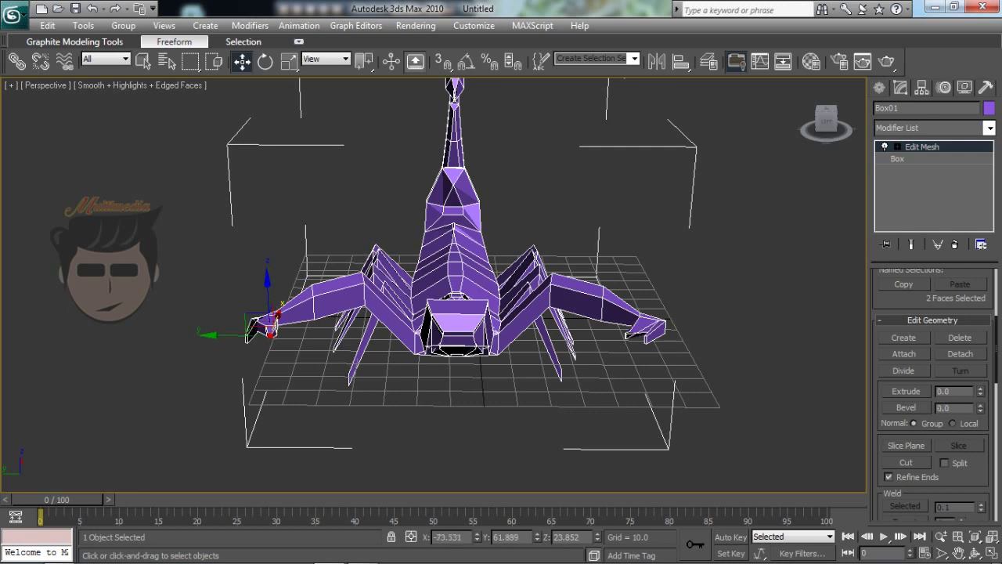
left_click(975, 553)
mouse_move(470, 235)
left_mouse_down()
mouse_move(438, 329)
mouse_move(263, 339)
left_mouse_up()
Clear the claw face selection and orbit the Perspective viewport to a side view of the scorpion.
key("w")
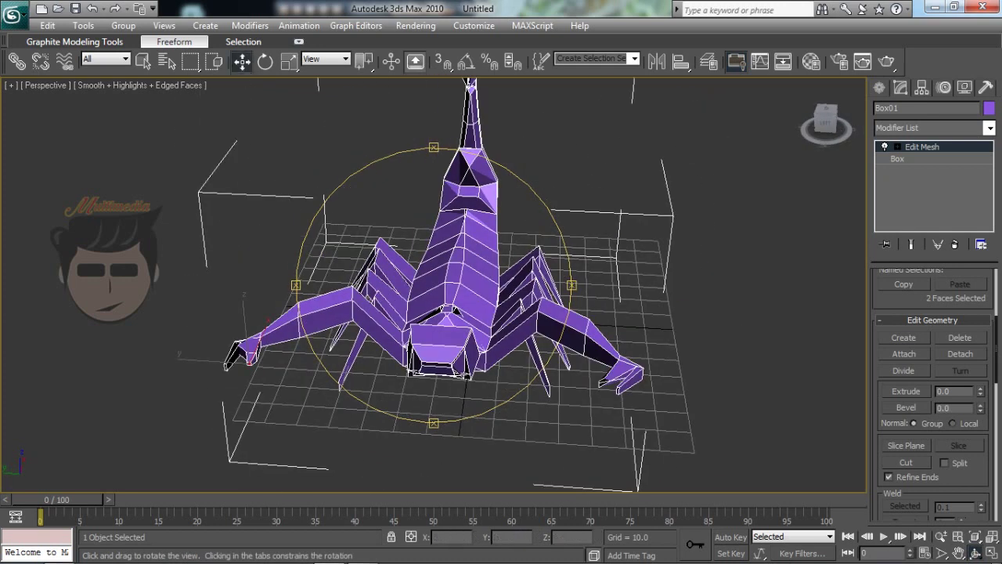
left_click(228, 363)
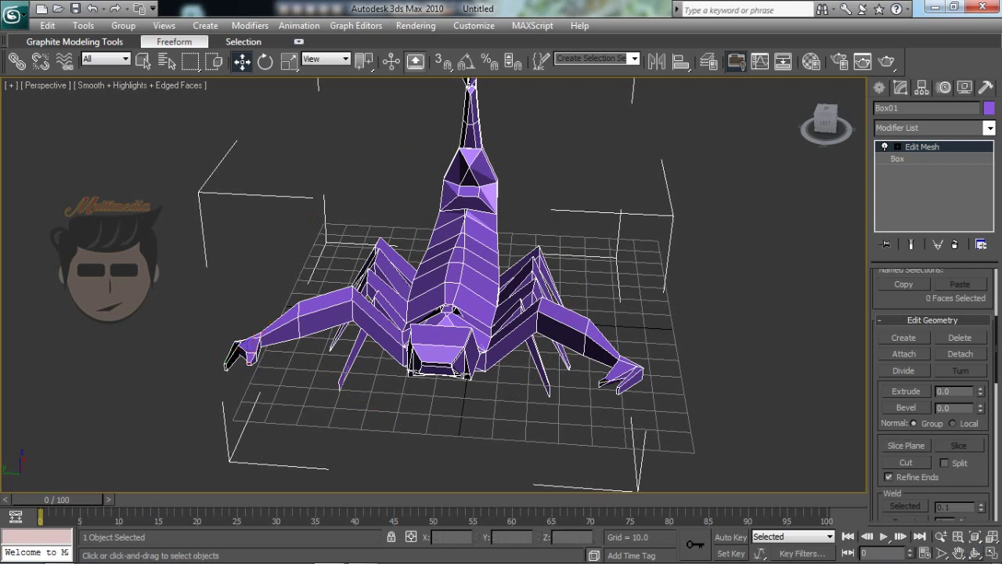
key("ctrl+r")
mouse_move(228, 363)
left_mouse_down()
mouse_move(364, 327)
mouse_move(235, 345)
mouse_move(328, 313)
mouse_move(337, 368)
mouse_move(360, 329)
left_mouse_up()
key("w")
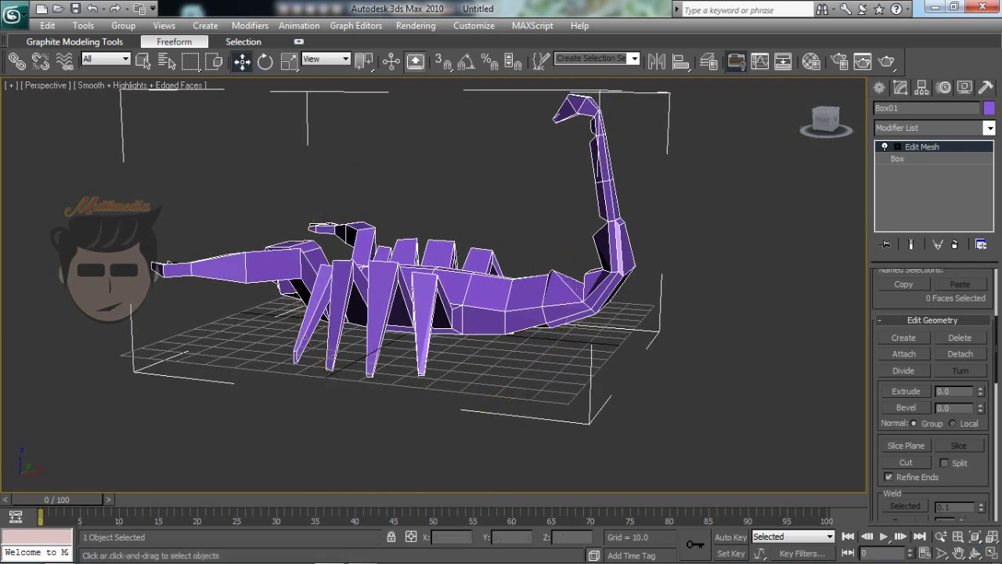
Select four faces on the near side of the scorpion's body for the new leg.
left_click(481, 320)
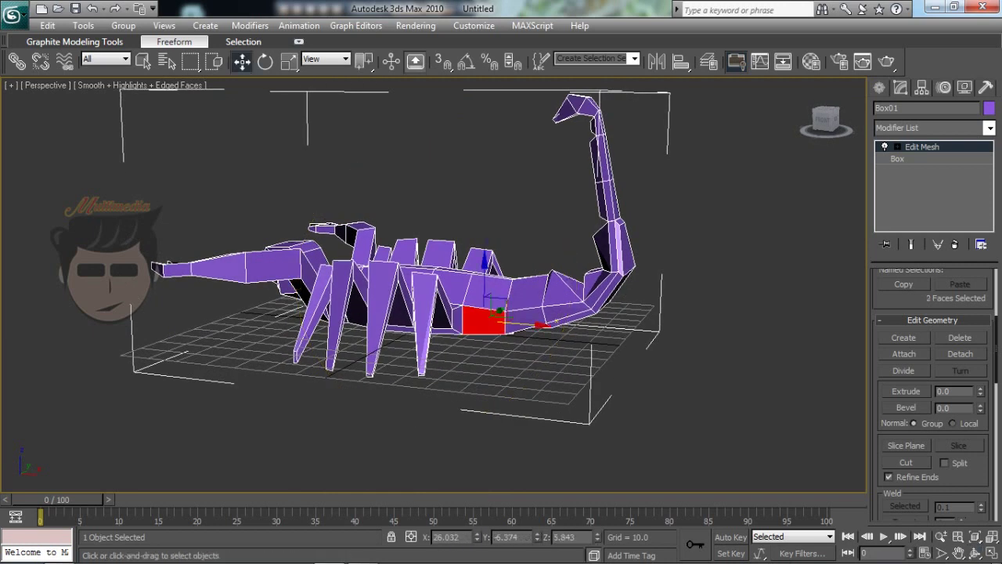
left_click(975, 553)
mouse_move(485, 314)
left_mouse_down()
mouse_move(376, 313)
mouse_move(415, 313)
left_mouse_up()
left_click(242, 61)
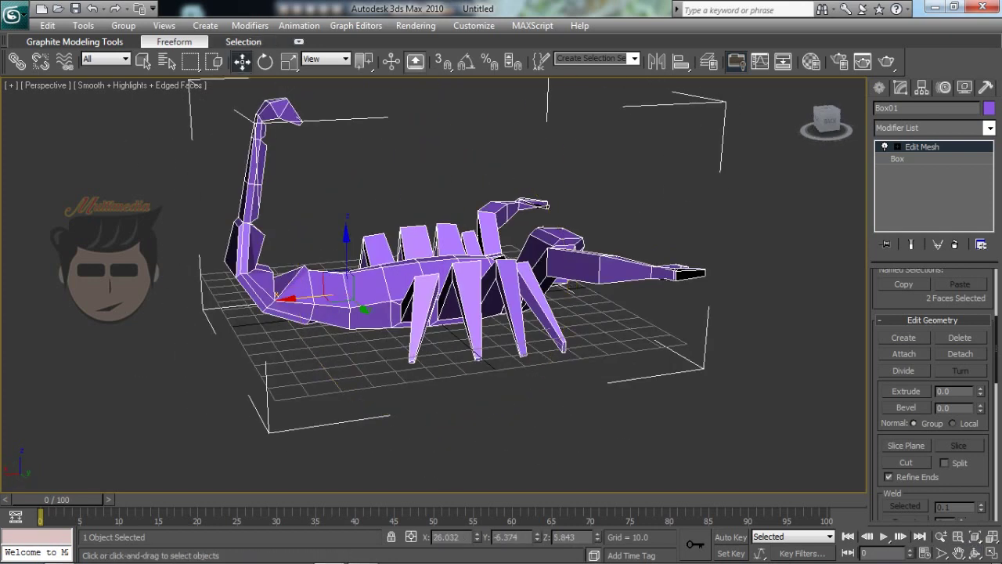
left_click(370, 315, "ctrl")
Extrude the four faces, bevel them inward, pull them down and taper the tip.
left_click_drag(980, 391, 980, 360)
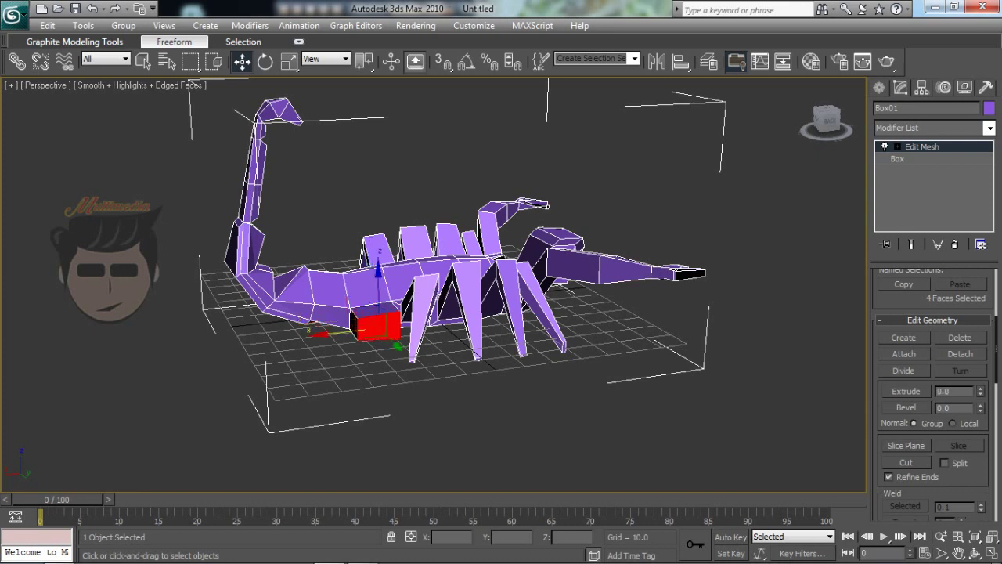
left_click_drag(378, 283, 378, 235)
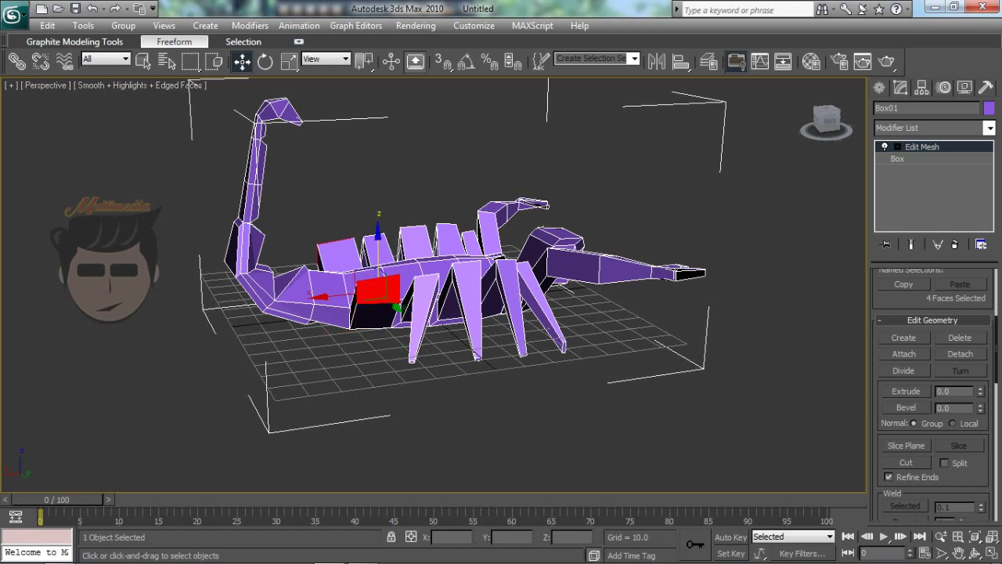
mouse_move(979, 408)
left_mouse_down()
mouse_move(980, 423)
mouse_move(980, 375)
mouse_move(980, 389)
left_mouse_up()
left_click_drag(388, 239, 388, 286)
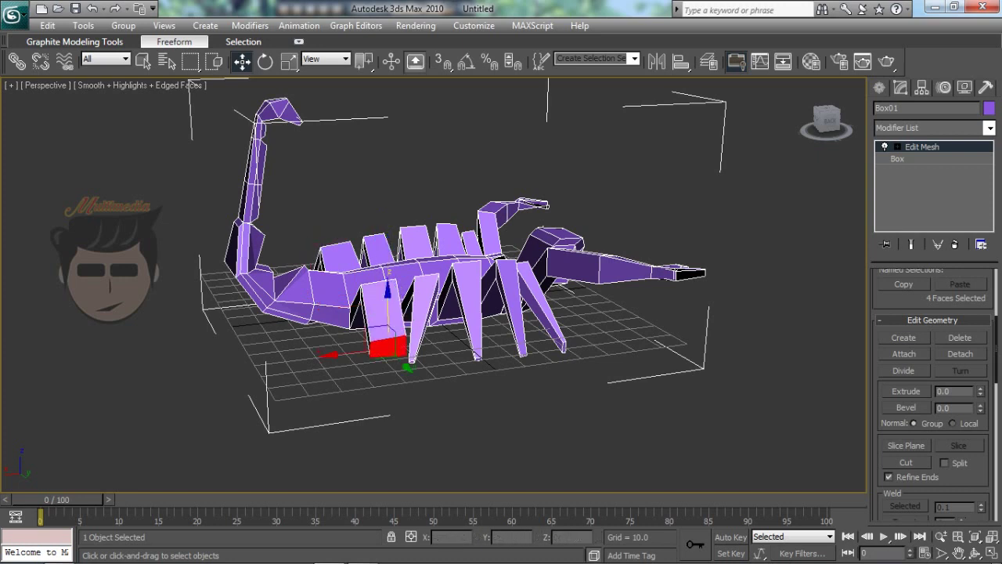
left_click_drag(979, 408, 979, 416)
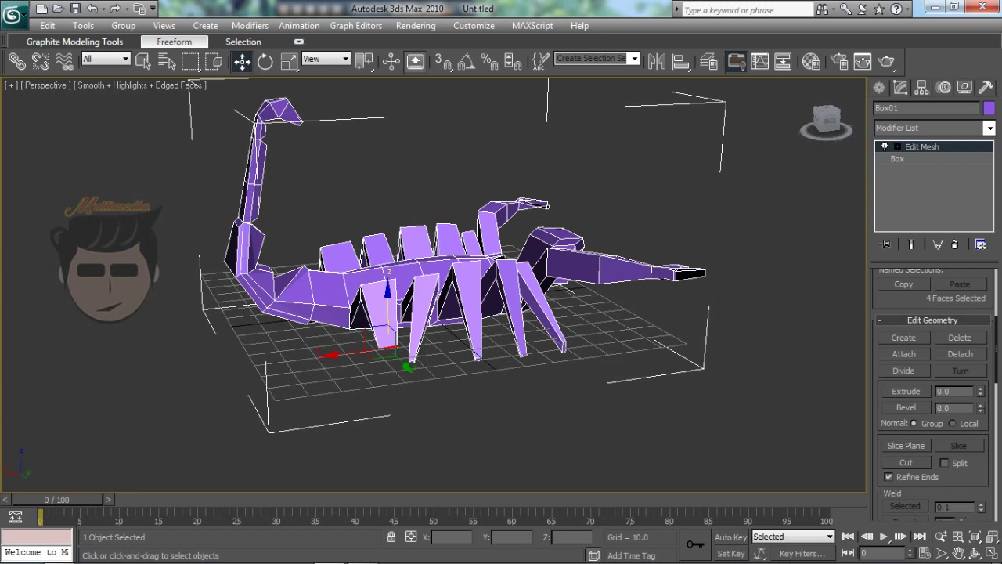
Undo the leg back to its base faces and scale them to 64% on X.
key("r")
left_click_drag(383, 345, 376, 350)
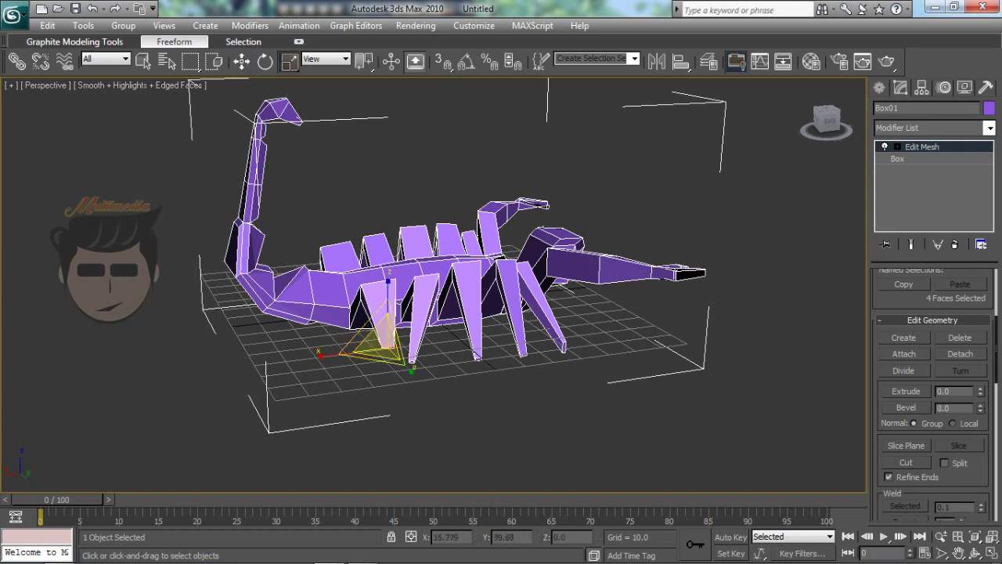
key("ctrl+z")
key("ctrl+z")
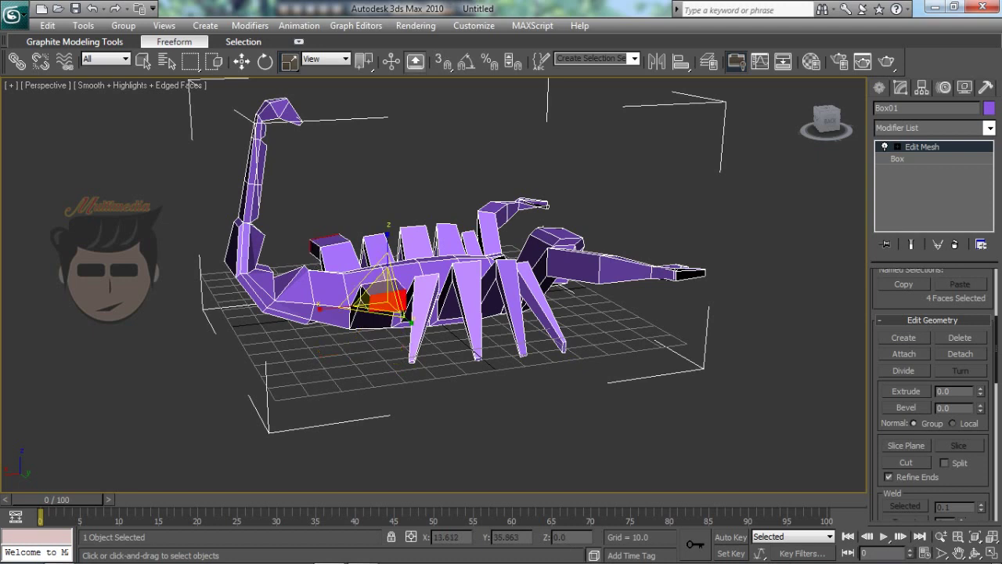
left_click_drag(362, 306, 376, 292)
Extrude the base 13.2, move it down, bevel -2.9 and slant the tip toward the tail.
left_click_drag(980, 391, 980, 364)
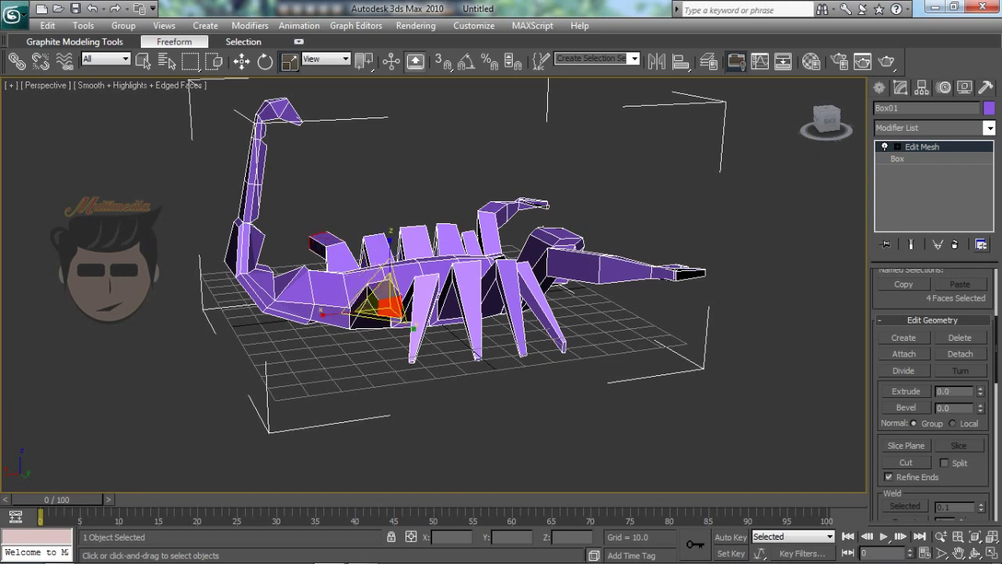
left_click(242, 61)
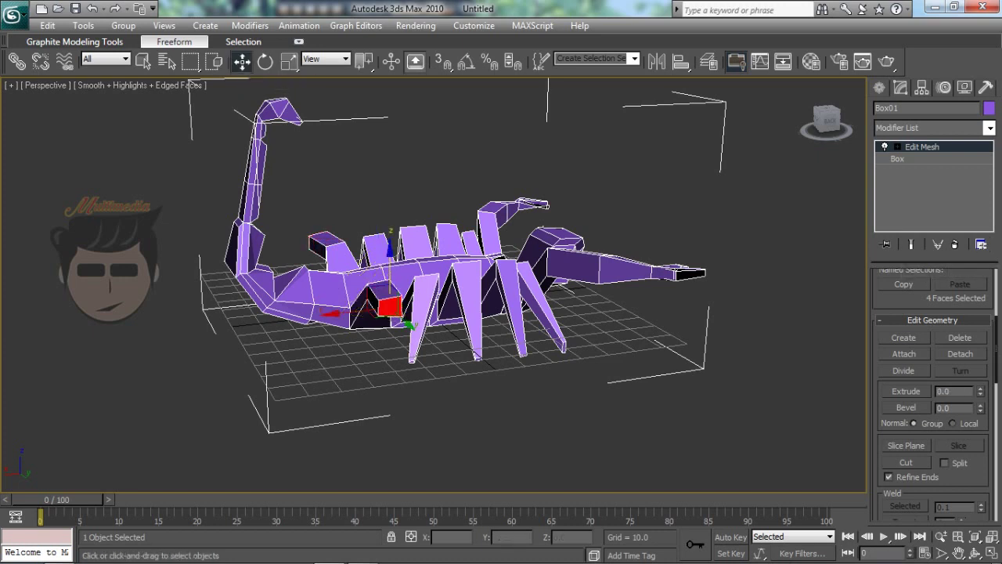
left_click_drag(389, 305, 391, 352)
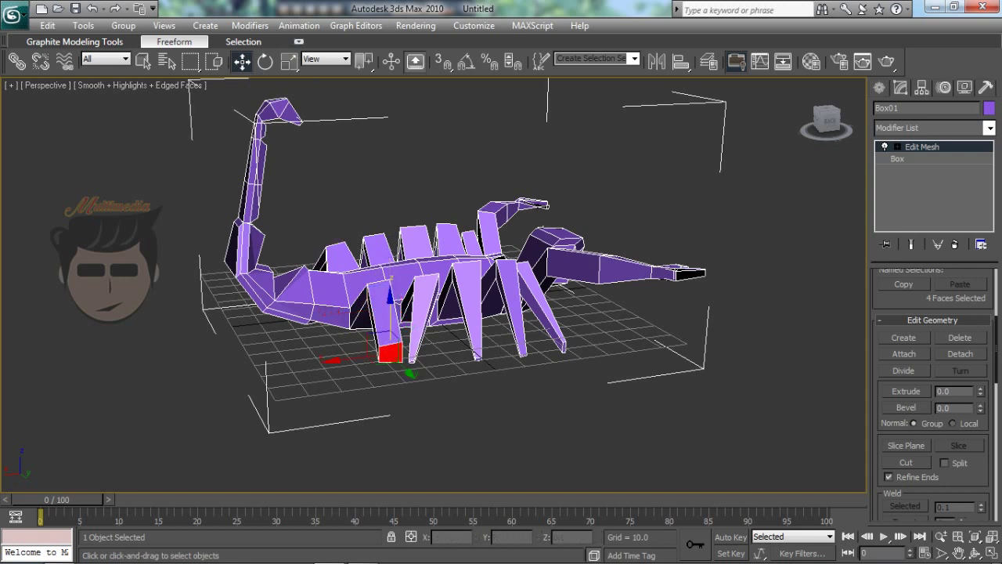
left_click_drag(980, 408, 980, 427)
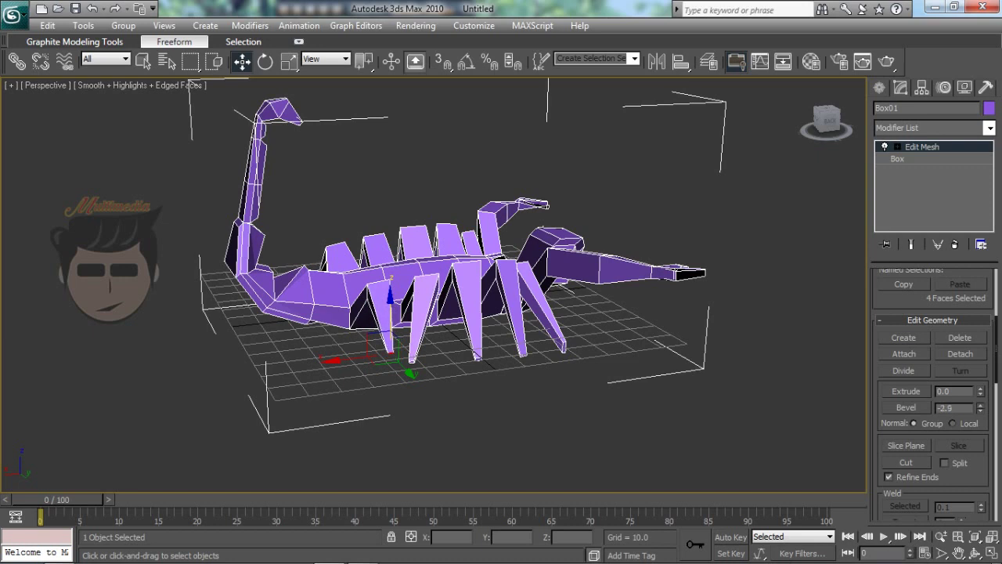
mouse_move(360, 358)
left_mouse_down()
mouse_move(336, 358)
mouse_move(368, 372)
left_mouse_up()
Clear the leg face selection and orbit the Perspective view about 180° to the scorpion's other side.
key("ctrl+d")
left_click(976, 553)
mouse_move(548, 275)
left_mouse_down()
mouse_move(274, 274)
mouse_move(282, 259)
mouse_move(156, 290)
left_mouse_up()
key("w")
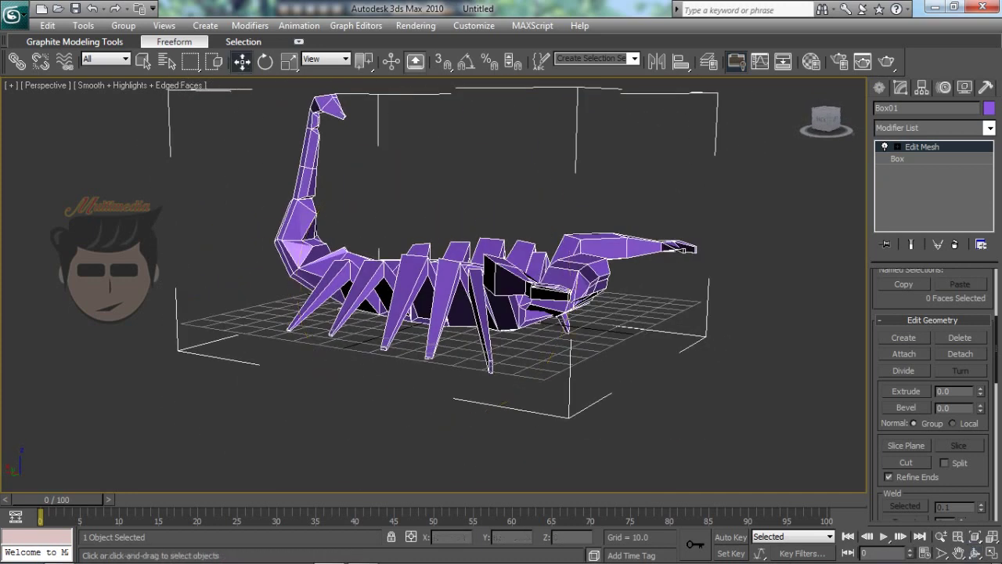